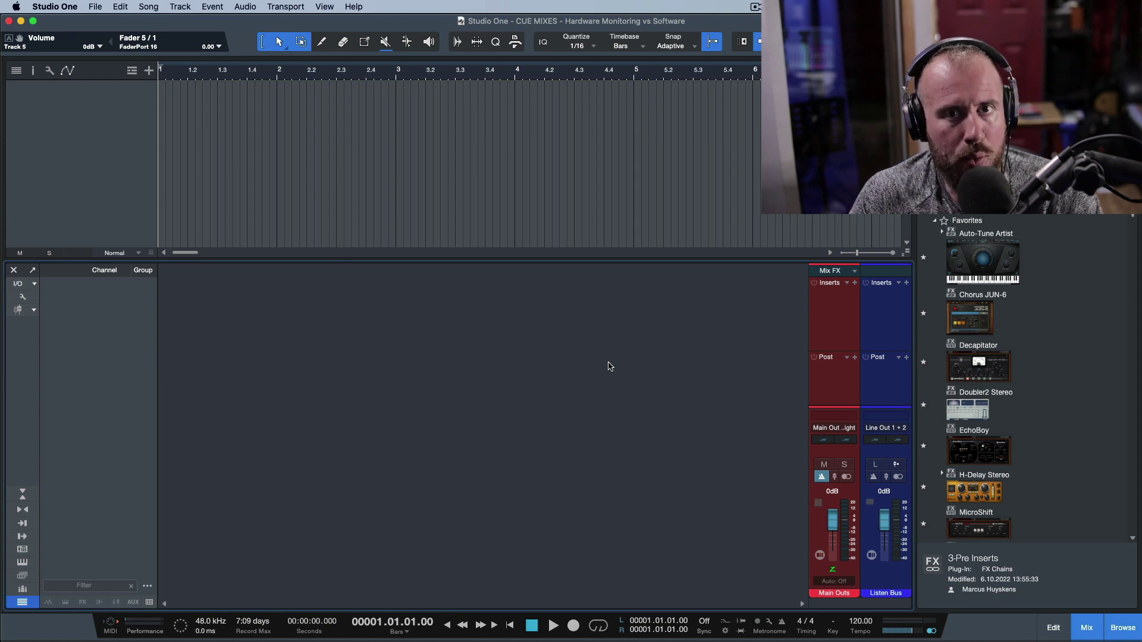
{"action": "key", "text": "super+comma"}
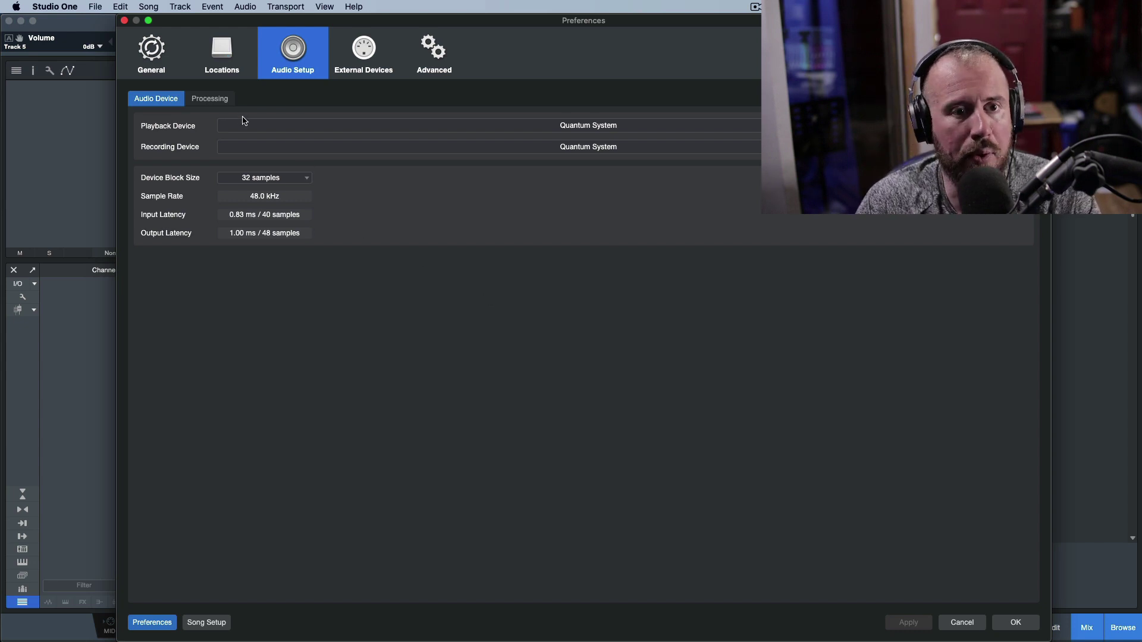
{"action": "left_click", "coordinate": [224, 101]}
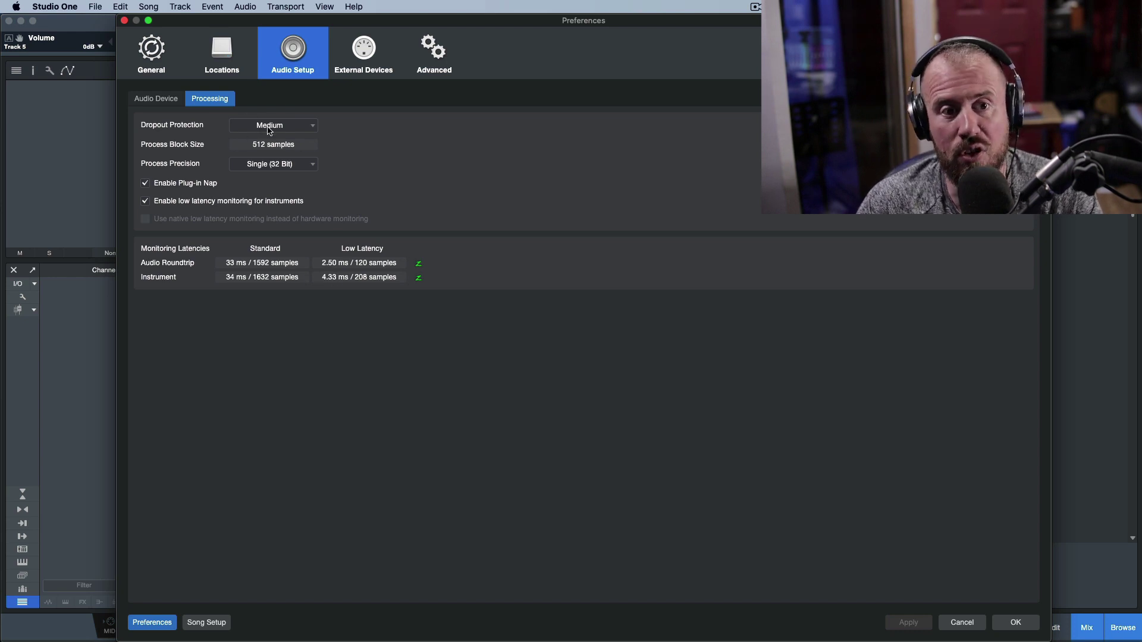
{"action": "left_click", "coordinate": [159, 100]}
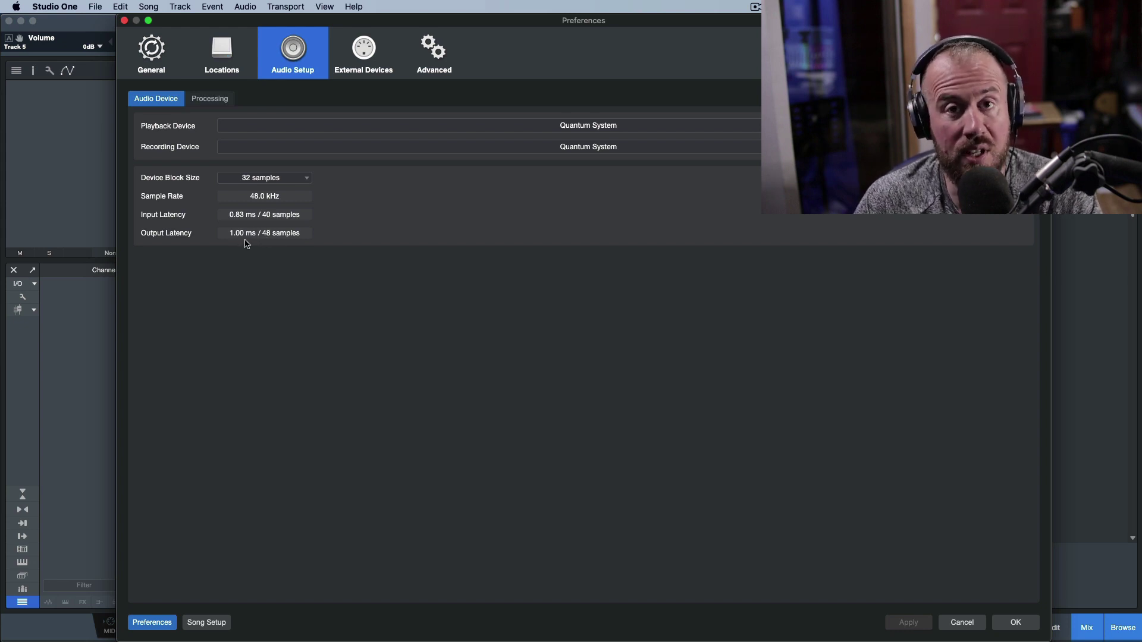
Step: Set the device block size to 16 samples and check the monitoring latencies
{"action": "left_click", "coordinate": [301, 179]}
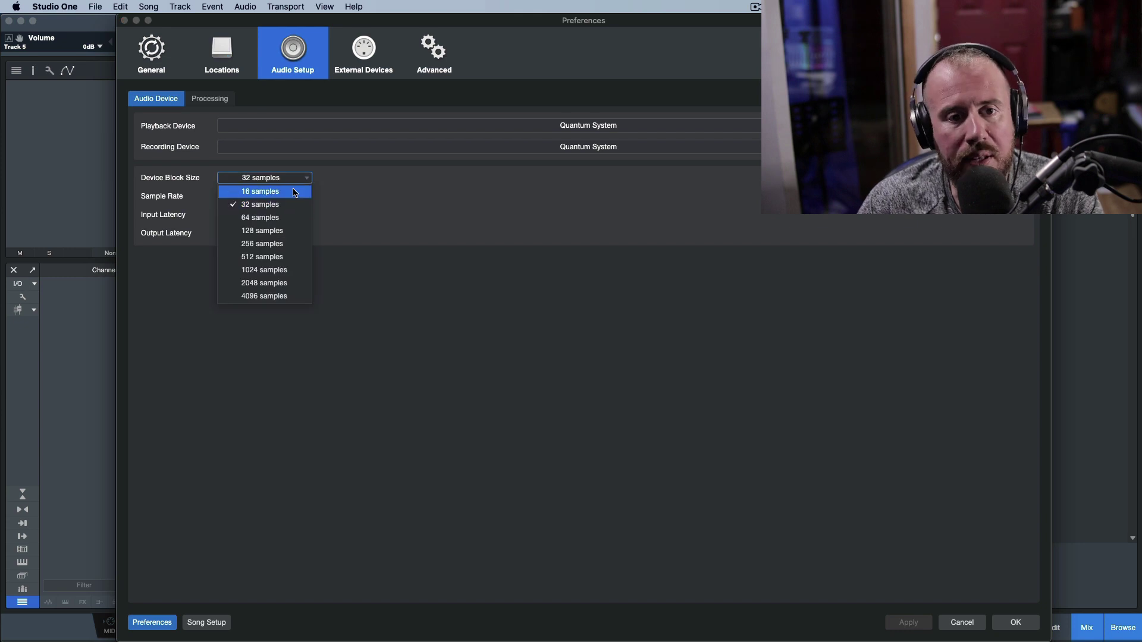
{"action": "left_click", "coordinate": [295, 190]}
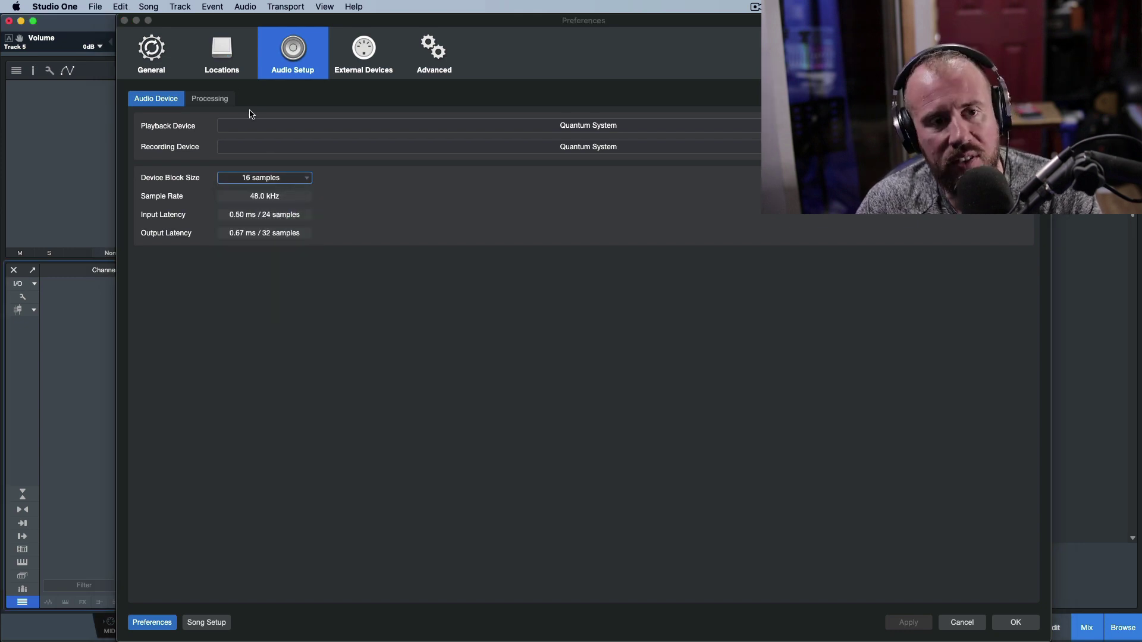
{"action": "left_click", "coordinate": [218, 102]}
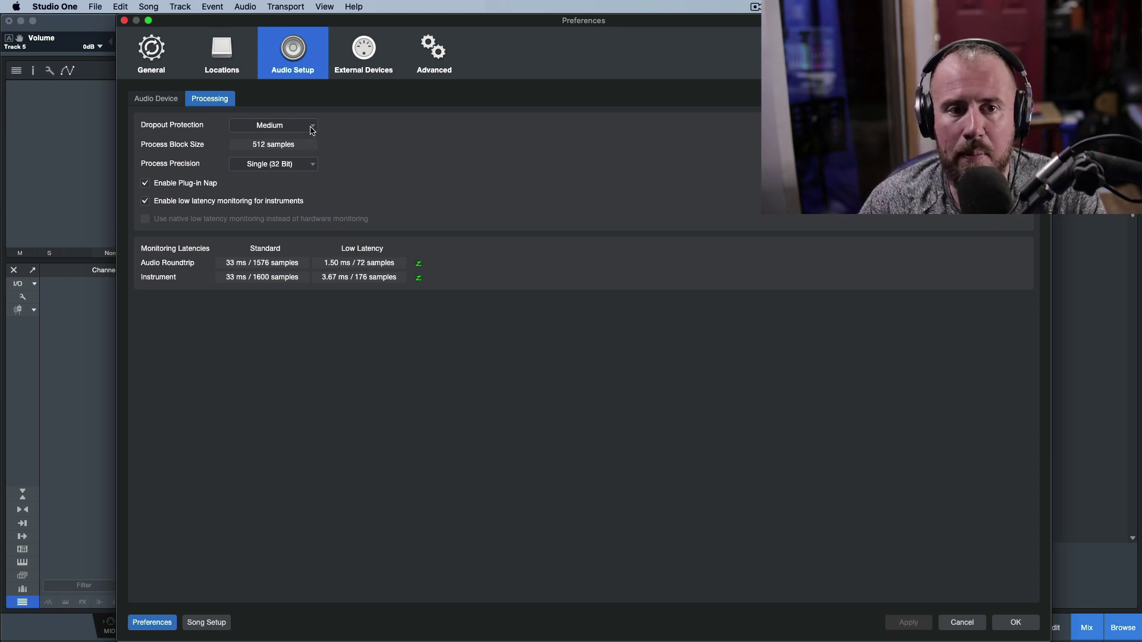
Step: Return the block size to 32 samples and recheck the latencies: 2.50 ms roundtrip, 4.33 ms instrument
{"action": "left_click", "coordinate": [170, 105]}
{"action": "left_click", "coordinate": [265, 178]}
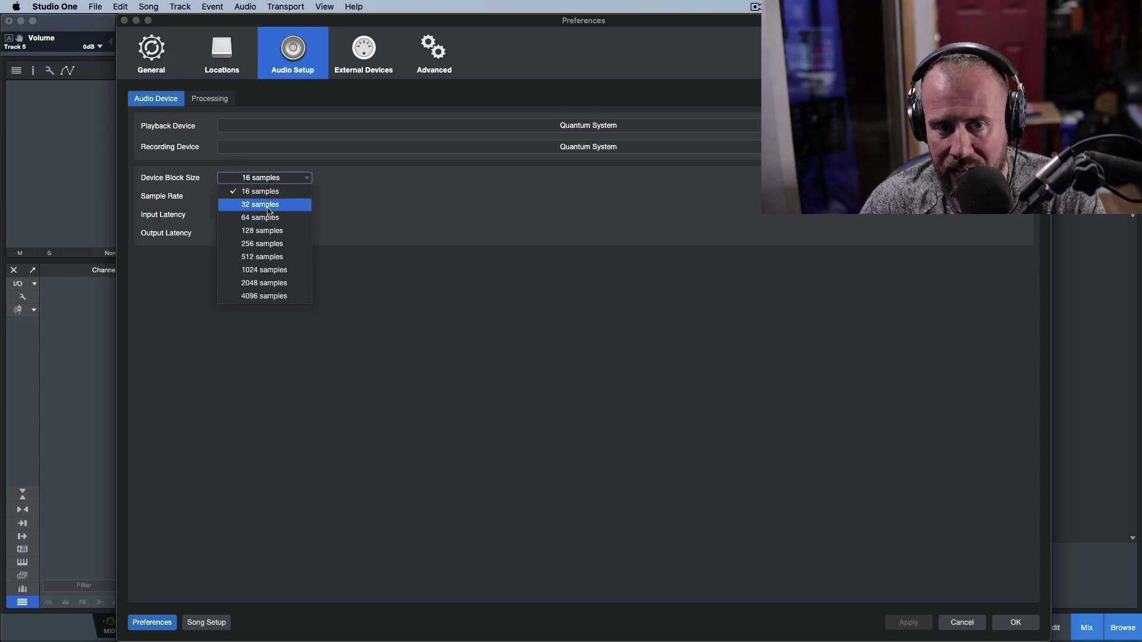
{"action": "left_click", "coordinate": [267, 202]}
{"action": "left_click", "coordinate": [221, 101]}
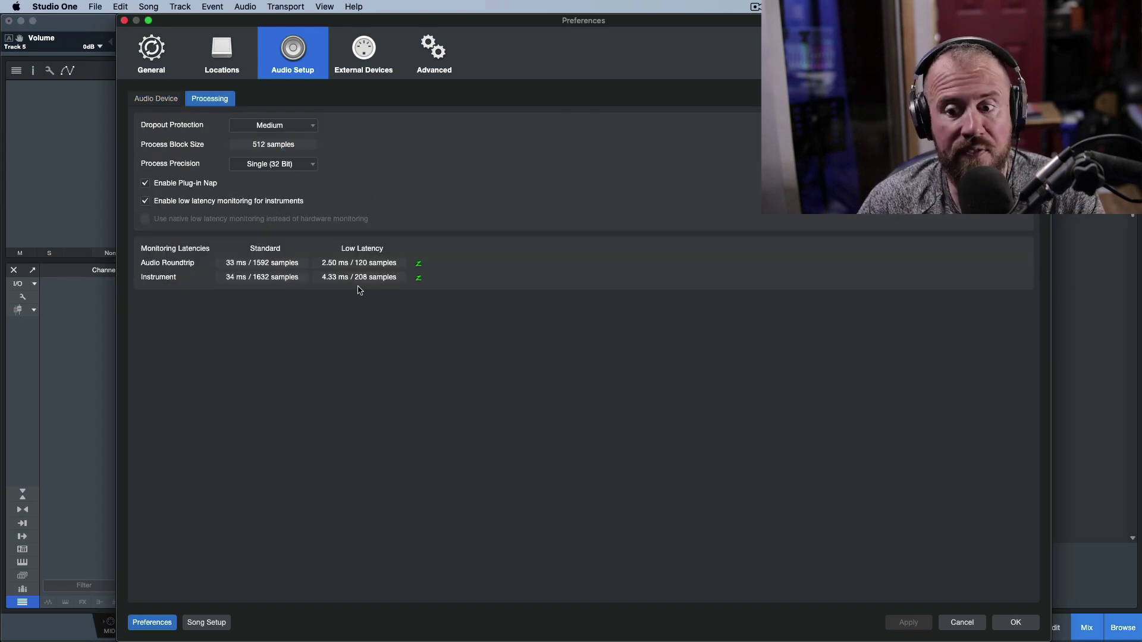
Step: Close preferences, add eleven audio tracks, and expand all channels to show Cue A/B sends
{"action": "left_click", "coordinate": [1019, 623]}
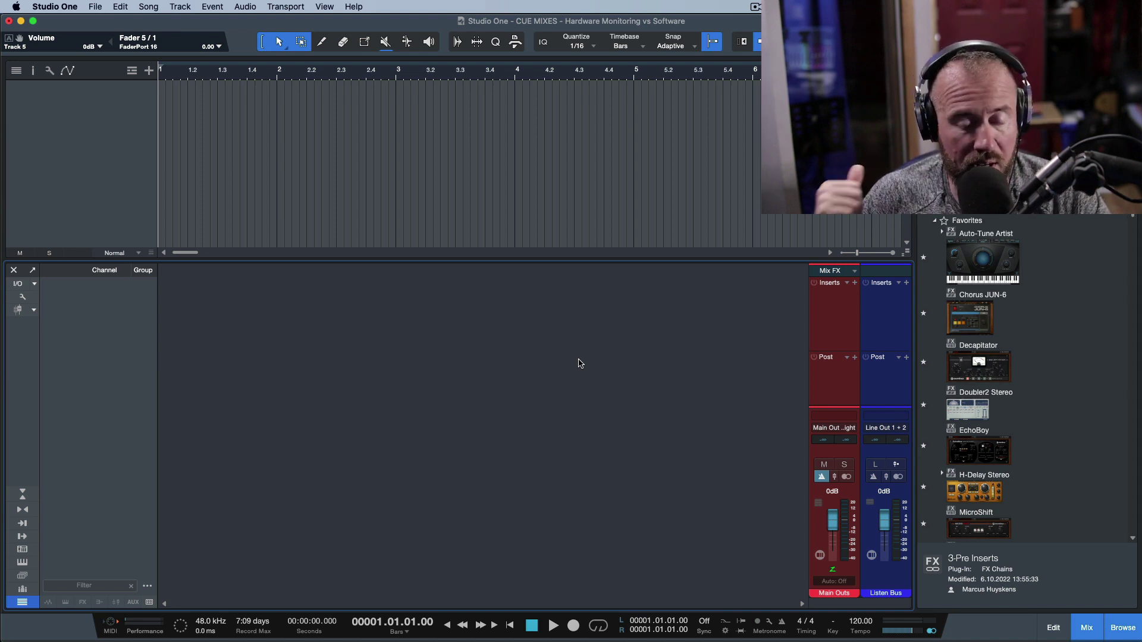
{"action": "key", "text": "ctrl+z"}
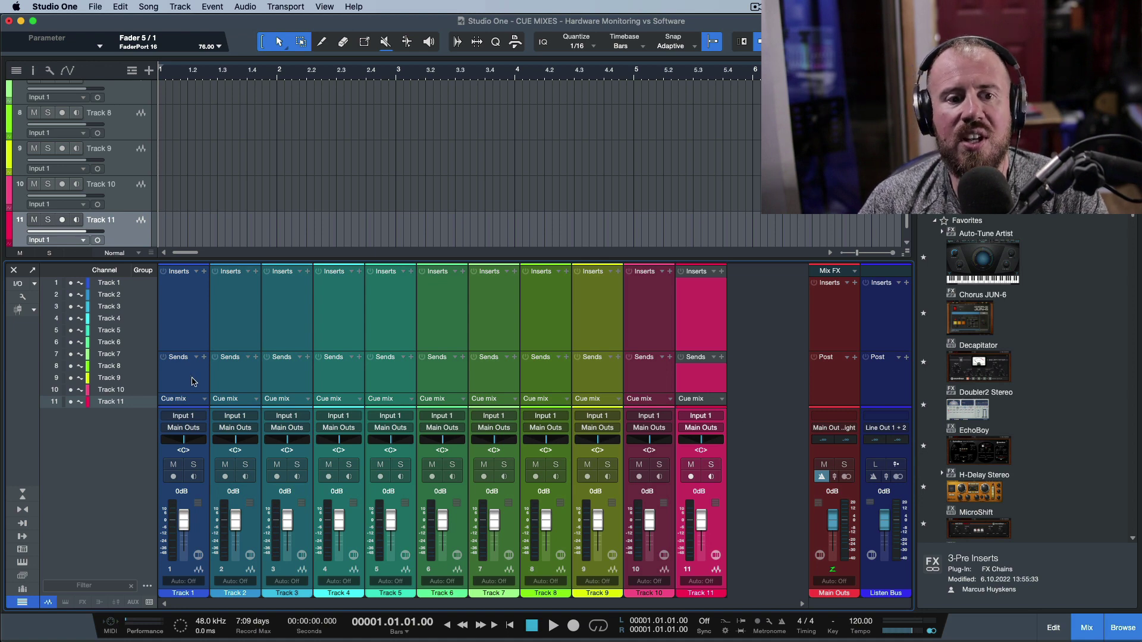
{"action": "key", "text": "super+a"}
{"action": "left_click_drag", "start_coordinate": [304, 353], "coordinate": [307, 310]}
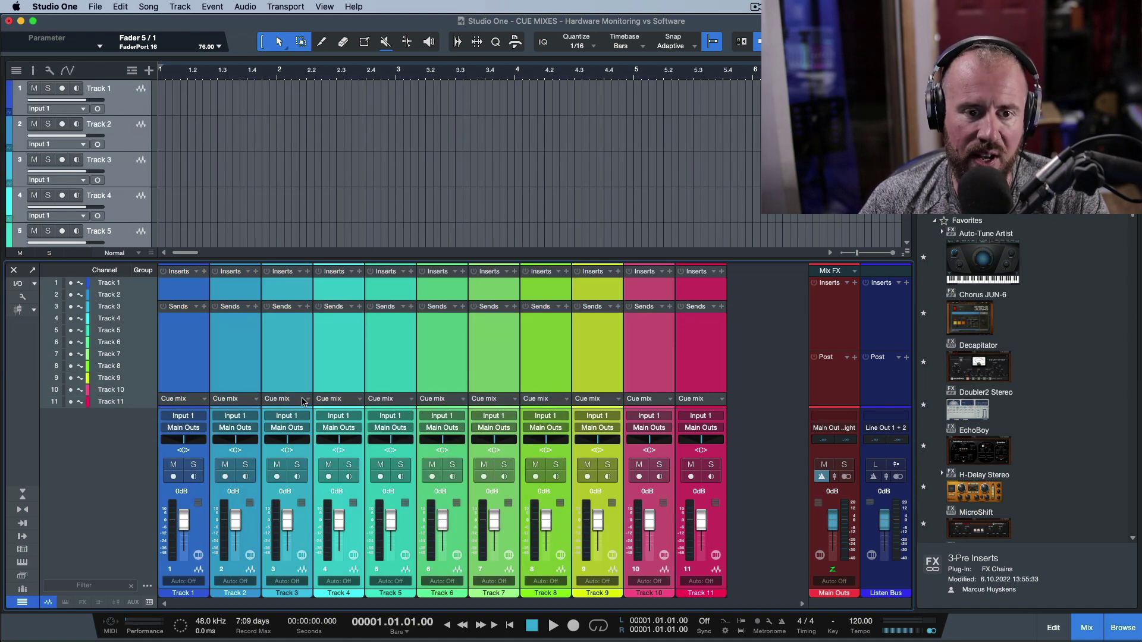
{"action": "left_click_drag", "start_coordinate": [305, 393], "coordinate": [307, 337]}
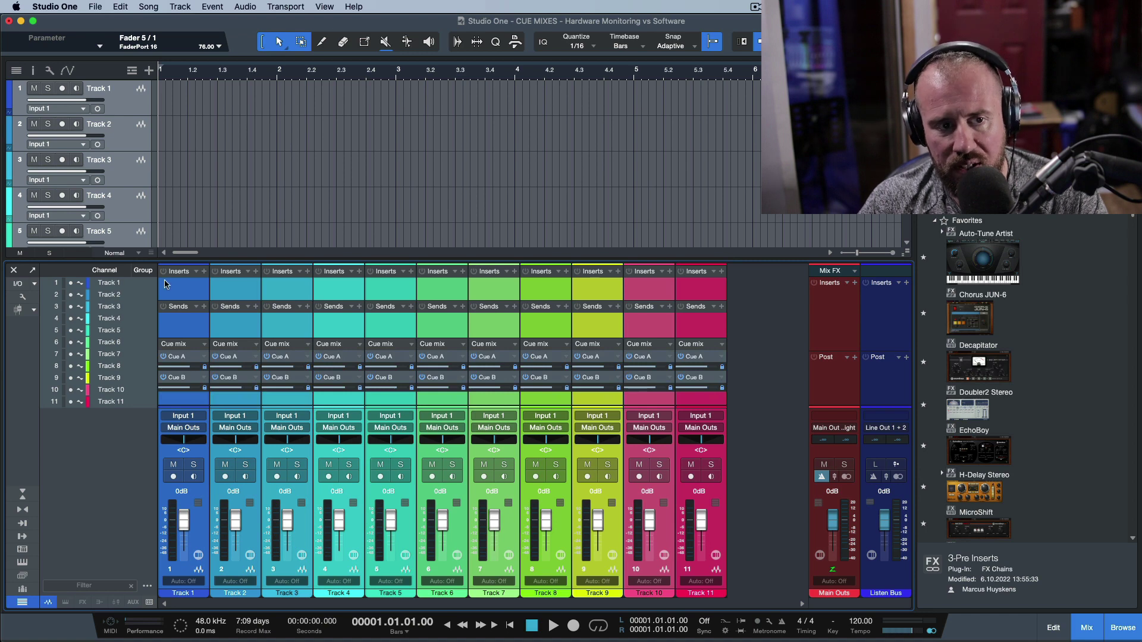
{"action": "left_click", "coordinate": [18, 285]}
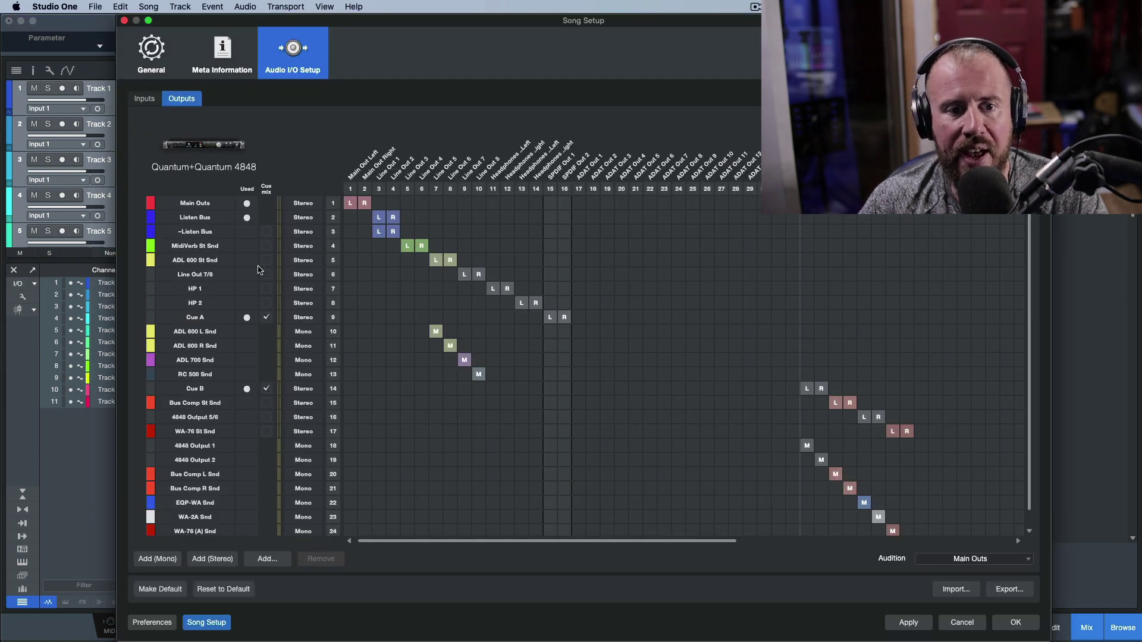
{"action": "left_click", "coordinate": [265, 317]}
{"action": "left_click", "coordinate": [266, 390]}
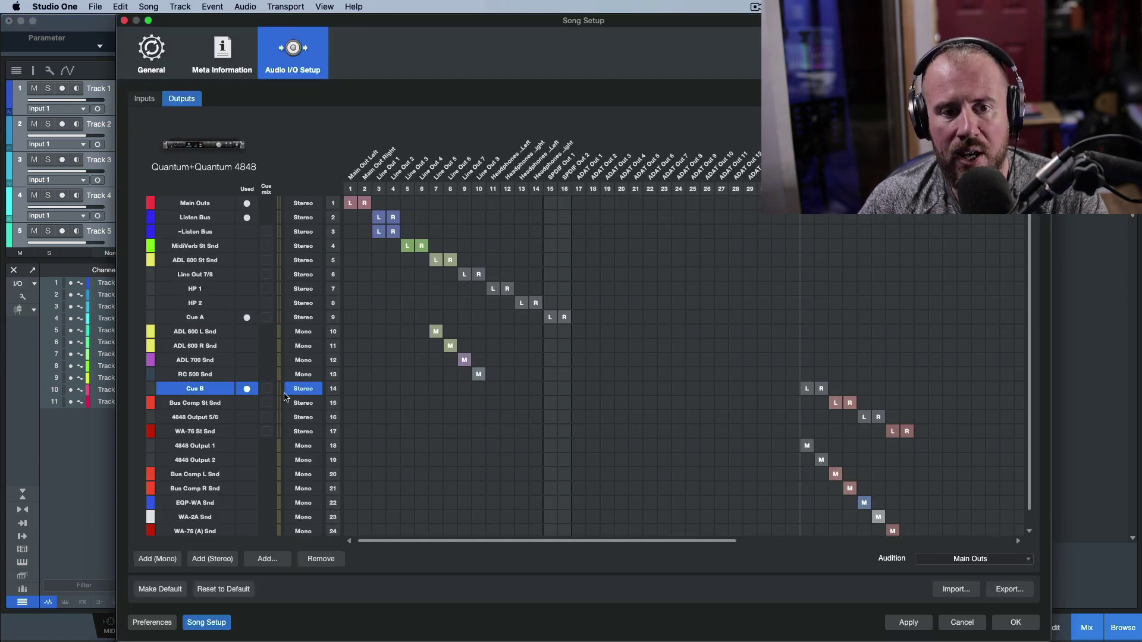
{"action": "left_click", "coordinate": [215, 320]}
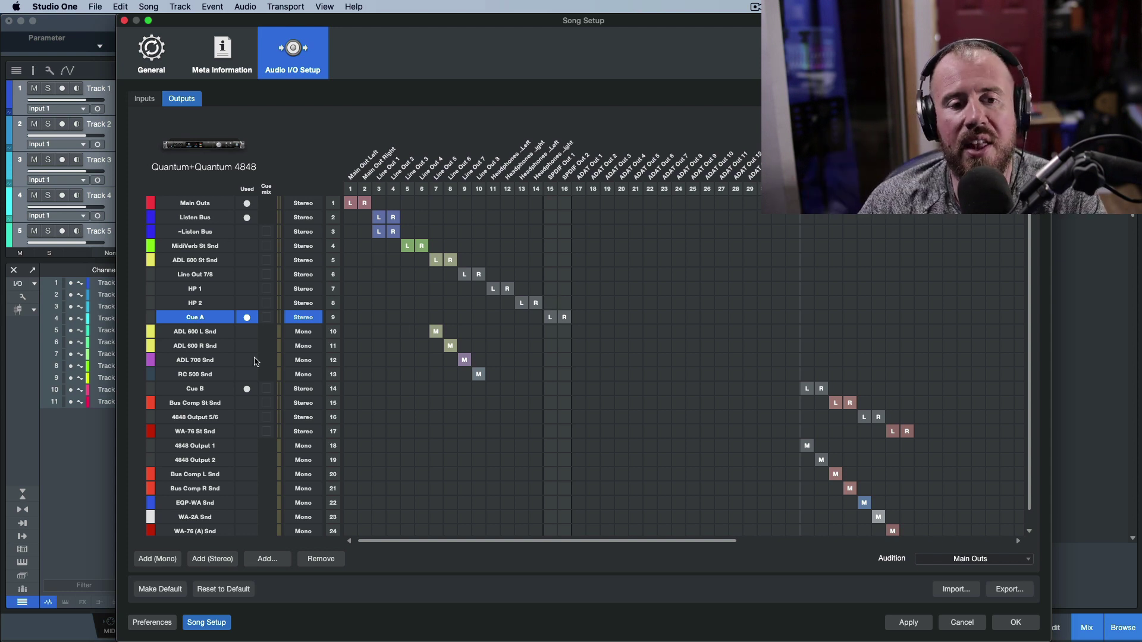
{"action": "left_click", "coordinate": [226, 390]}
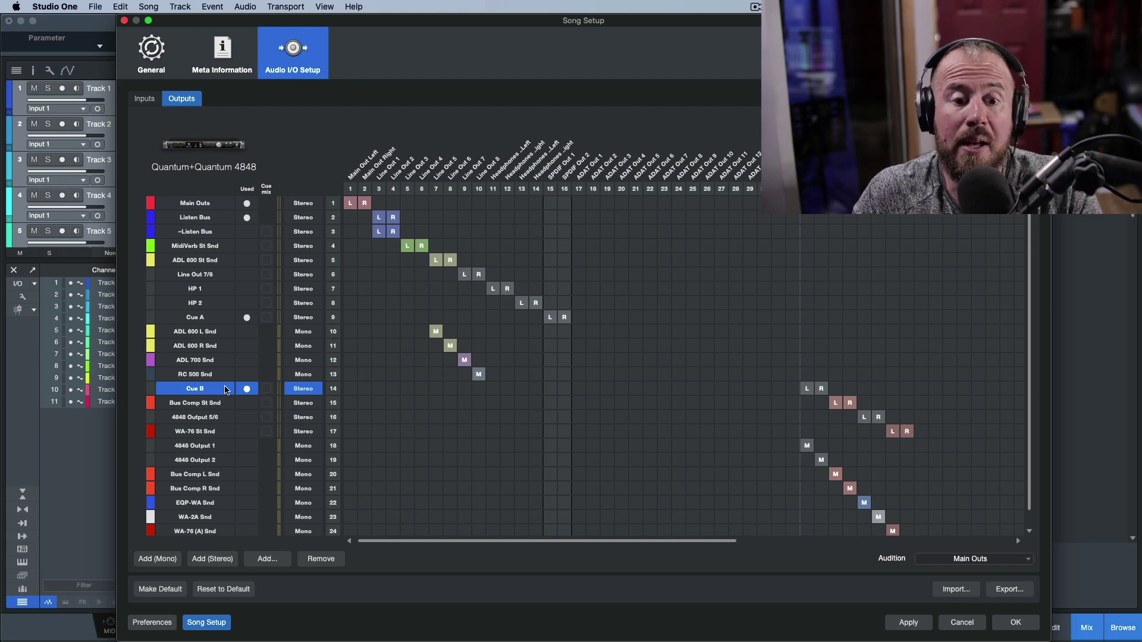
Step: Reopen the song's Audio I/O output setup and tick Cue mix for Cue A
{"action": "left_click", "coordinate": [968, 627]}
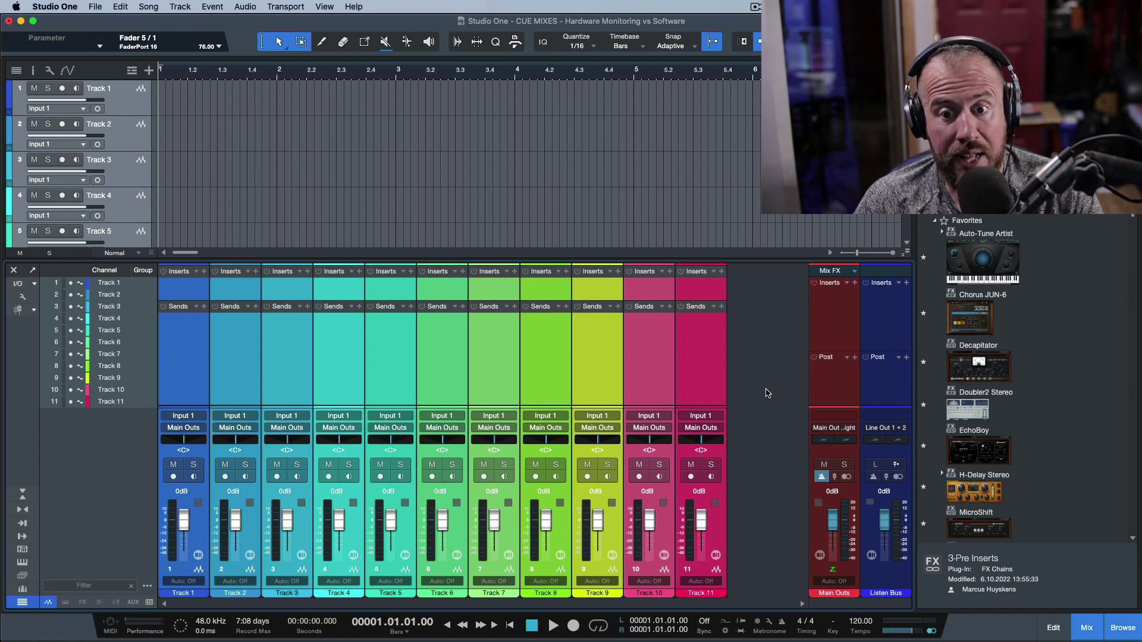
{"action": "left_click", "coordinate": [18, 283]}
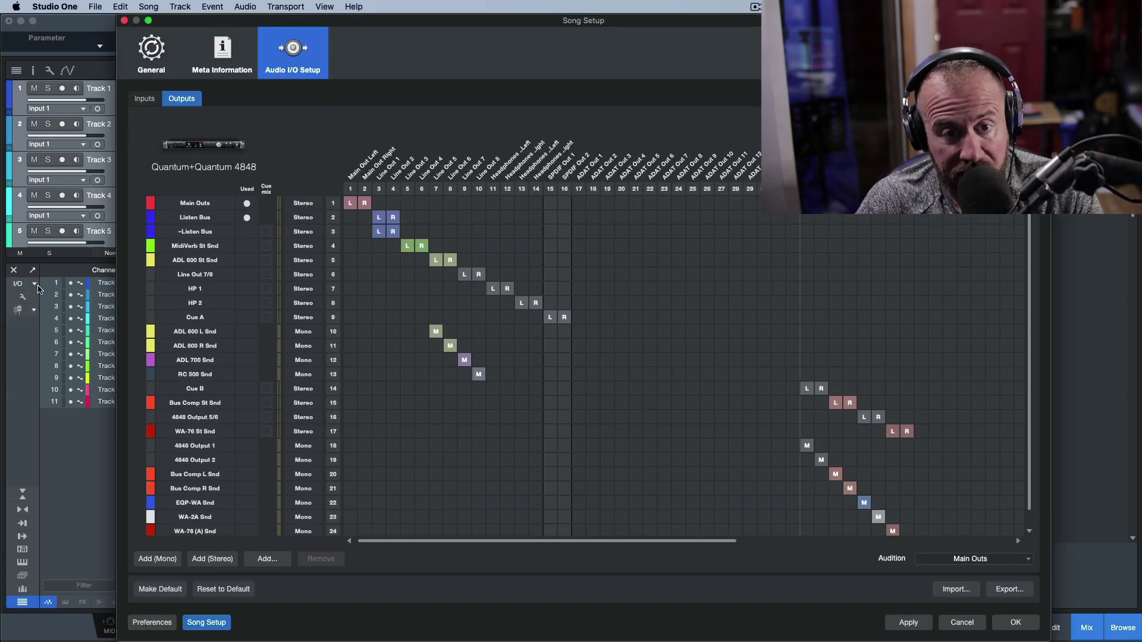
{"action": "left_click", "coordinate": [267, 317]}
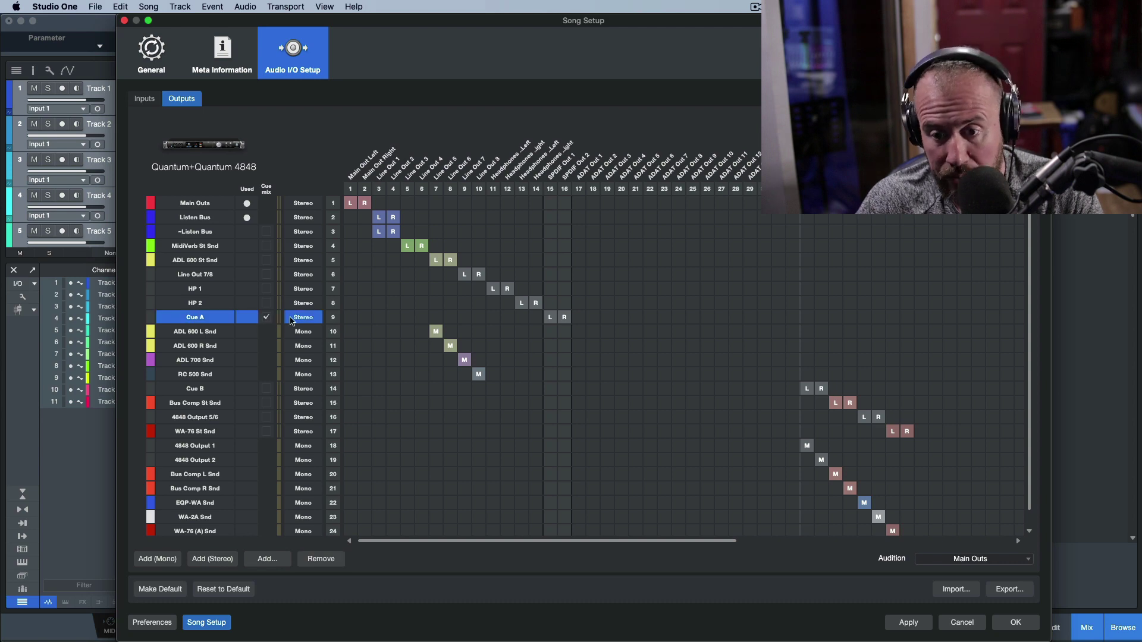
Step: Confirm Song Setup, select Track 2, and lower the Track 2 and Track 3 faders
{"action": "left_click", "coordinate": [1015, 622]}
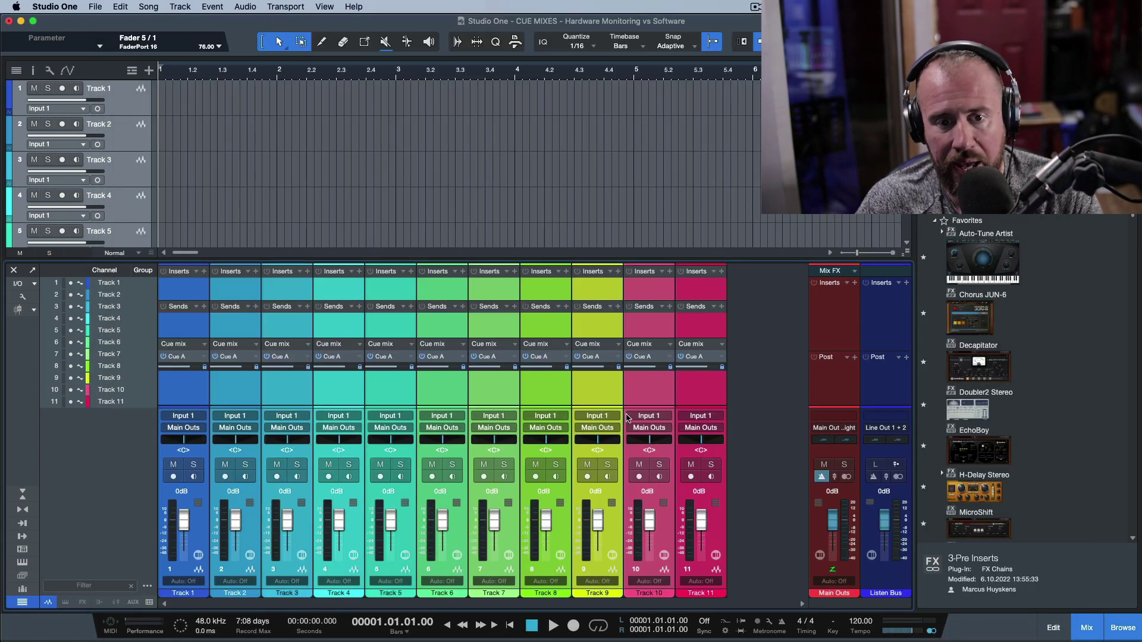
{"action": "left_click", "coordinate": [230, 384]}
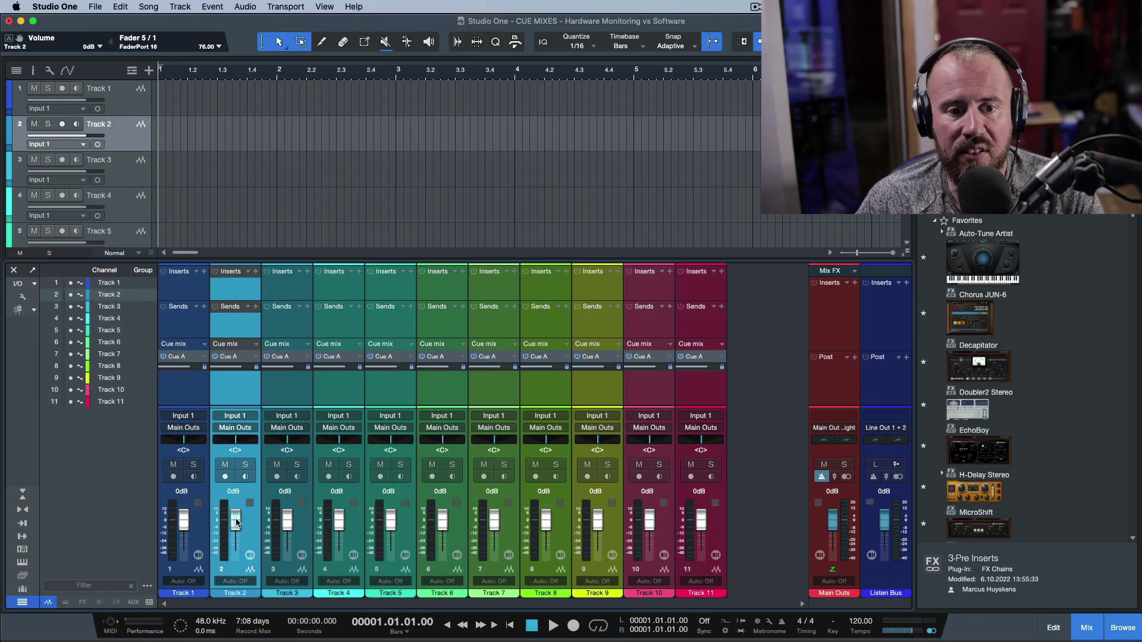
{"action": "left_click_drag", "start_coordinate": [236, 522], "coordinate": [601, 526]}
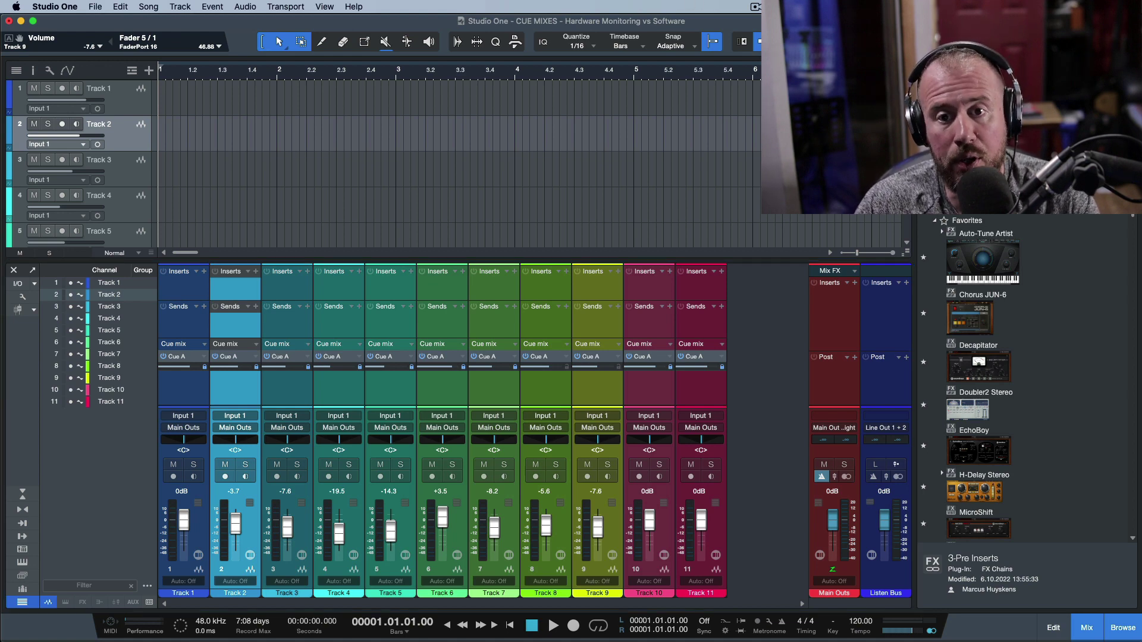
Step: Switch to the Studio 192 hardware mixer and nudge its window slightly left
{"action": "key", "text": "super+Tab"}
{"action": "left_click_drag", "start_coordinate": [647, 24], "coordinate": [634, 22]}
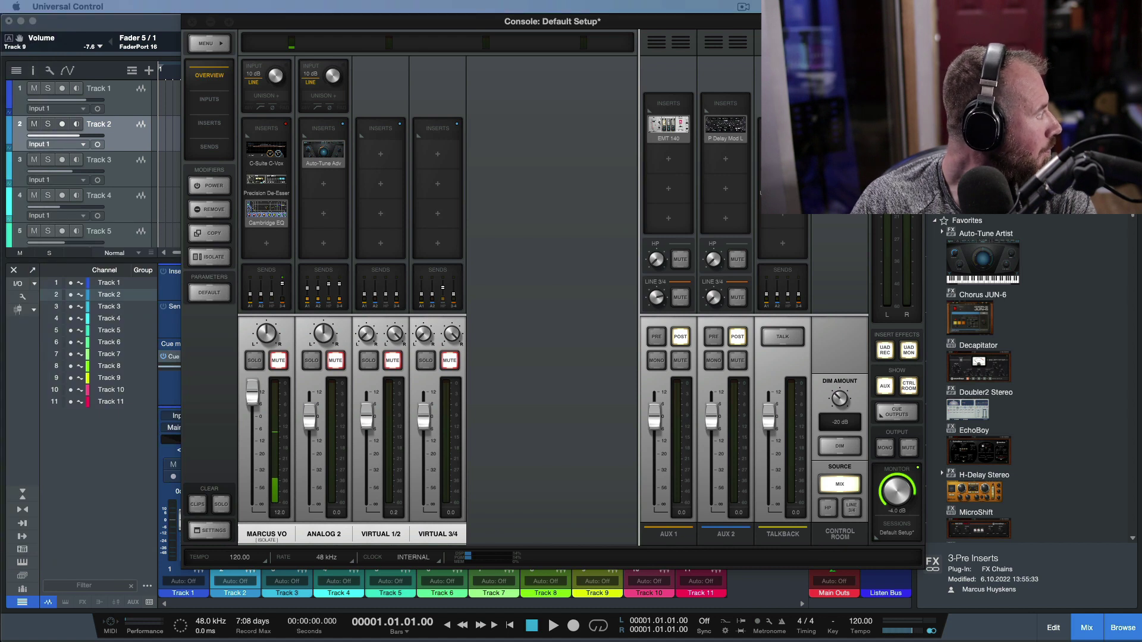
Step: Activate the UA Console mixer window with the vocal insert chain and EMT 140 reverb
{"action": "left_click", "coordinate": [684, 28]}
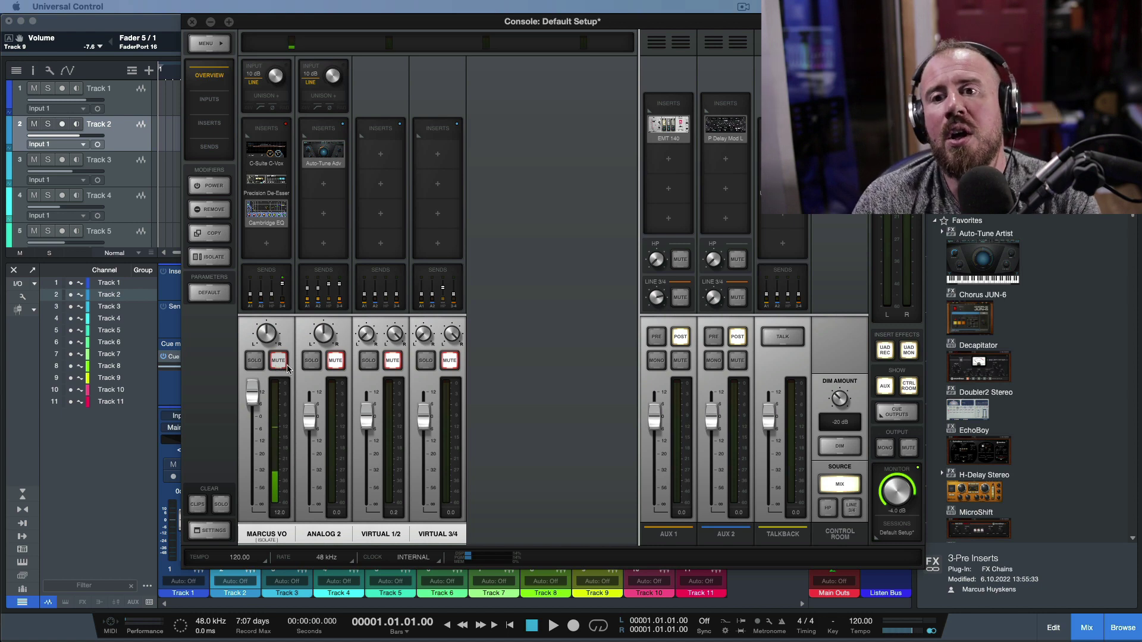
{"action": "key", "text": "super+Tab"}
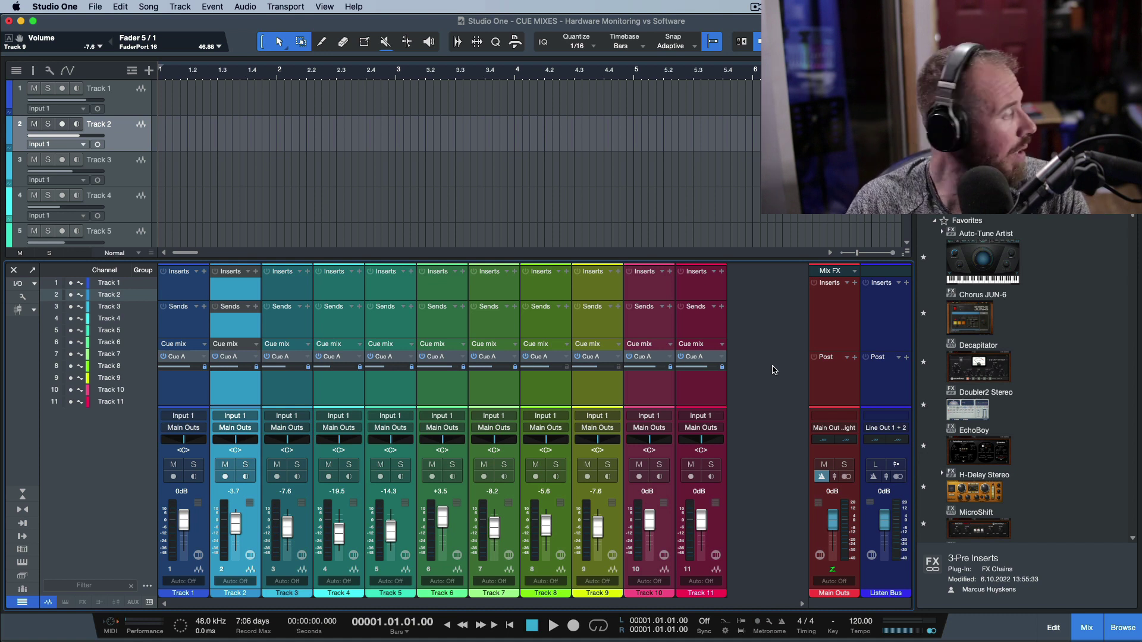
Step: Restore the Universal Control Studio 192 mixer from the Dock over Studio One
{"action": "left_click", "coordinate": [3, 321]}
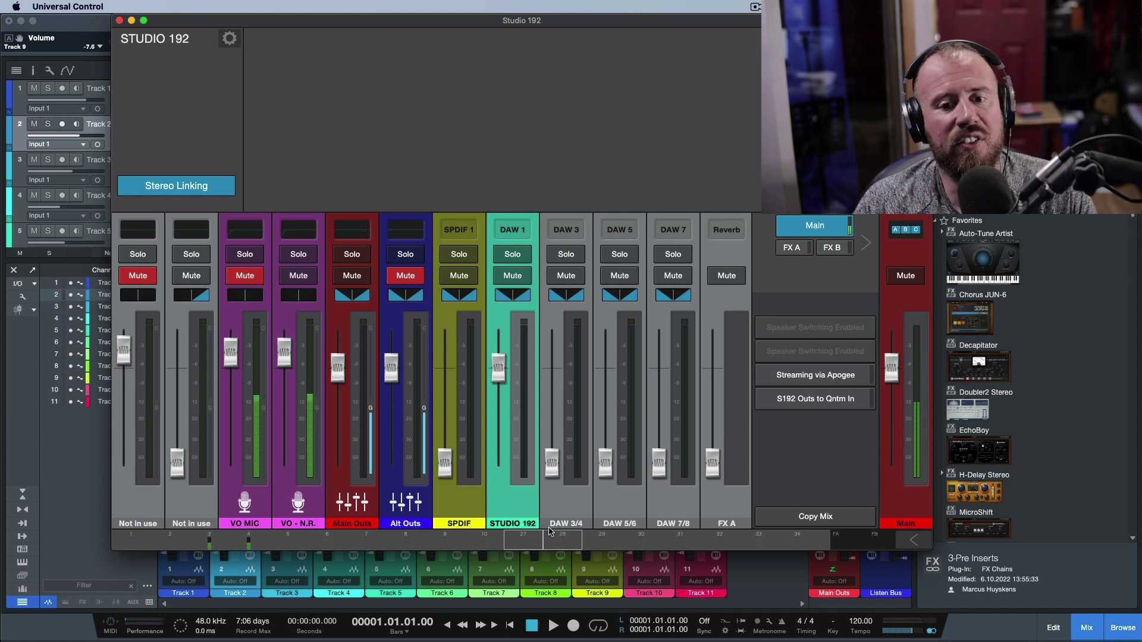
Step: Step through the DAW 3/4, 5/6 and 7/8 channel settings, then back to STUDIO 192
{"action": "left_click", "coordinate": [574, 507]}
{"action": "left_click", "coordinate": [638, 504]}
{"action": "left_click", "coordinate": [674, 505]}
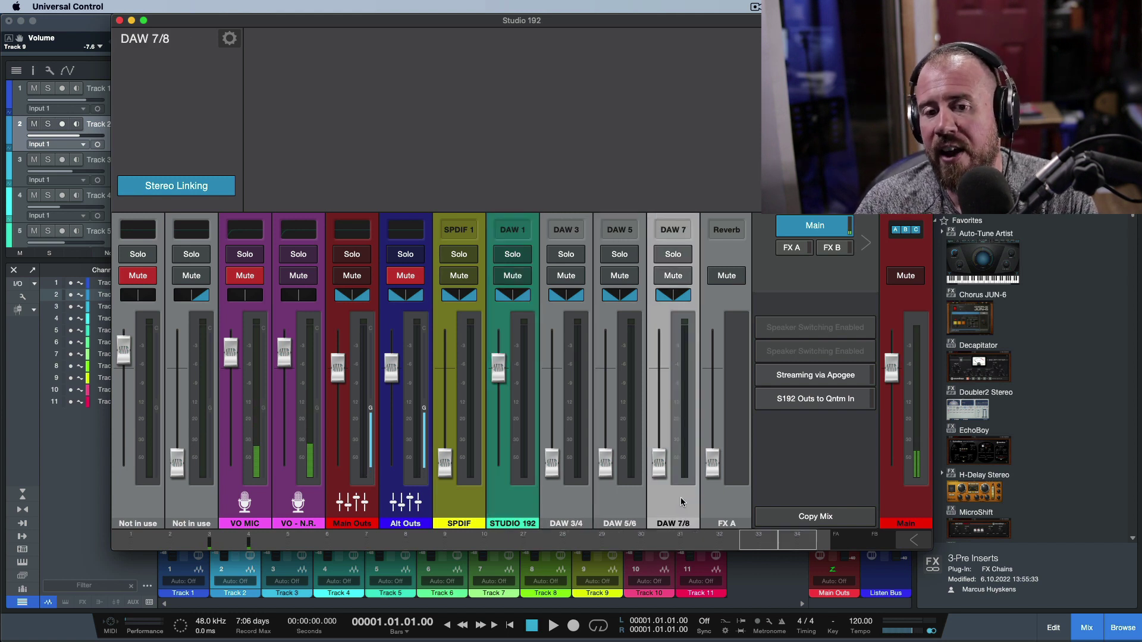
{"action": "left_click", "coordinate": [505, 505]}
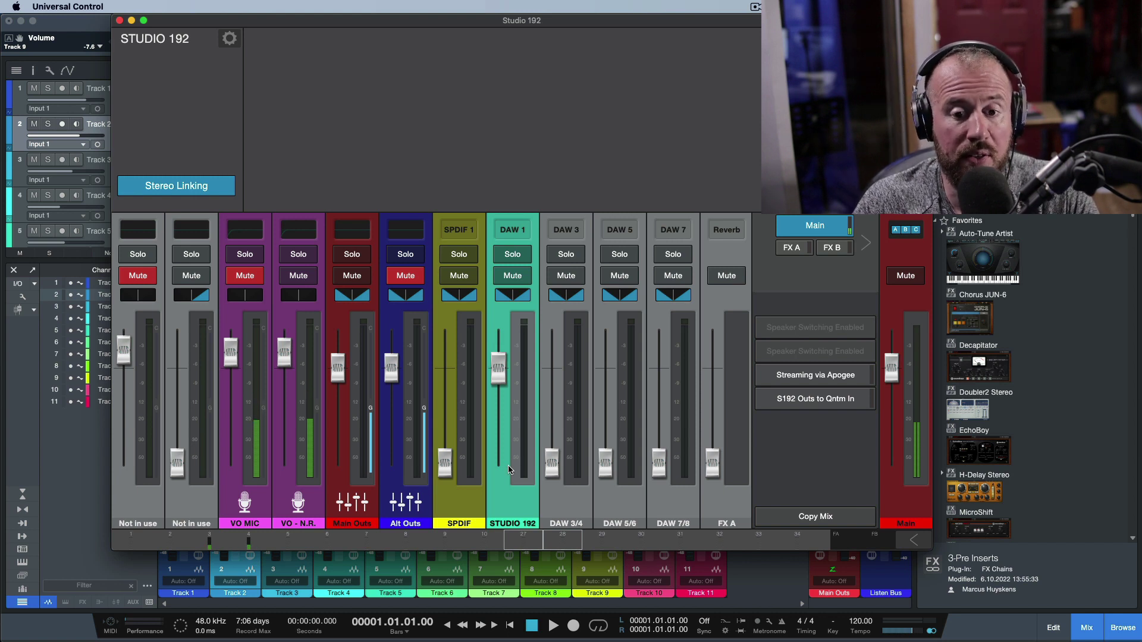
Step: Review DAW 3/4, 5/6 and 7/8 again, then switch to the UA Console mixer
{"action": "left_click", "coordinate": [572, 503]}
{"action": "left_click", "coordinate": [624, 509]}
{"action": "left_click", "coordinate": [659, 508]}
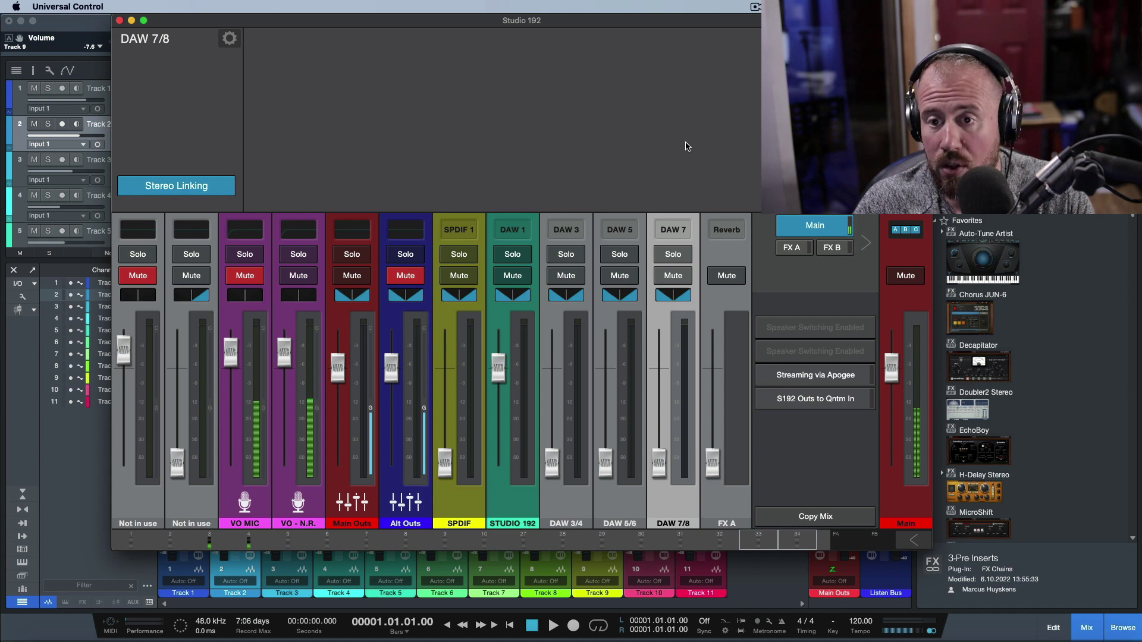
{"action": "key", "text": "super+Tab"}
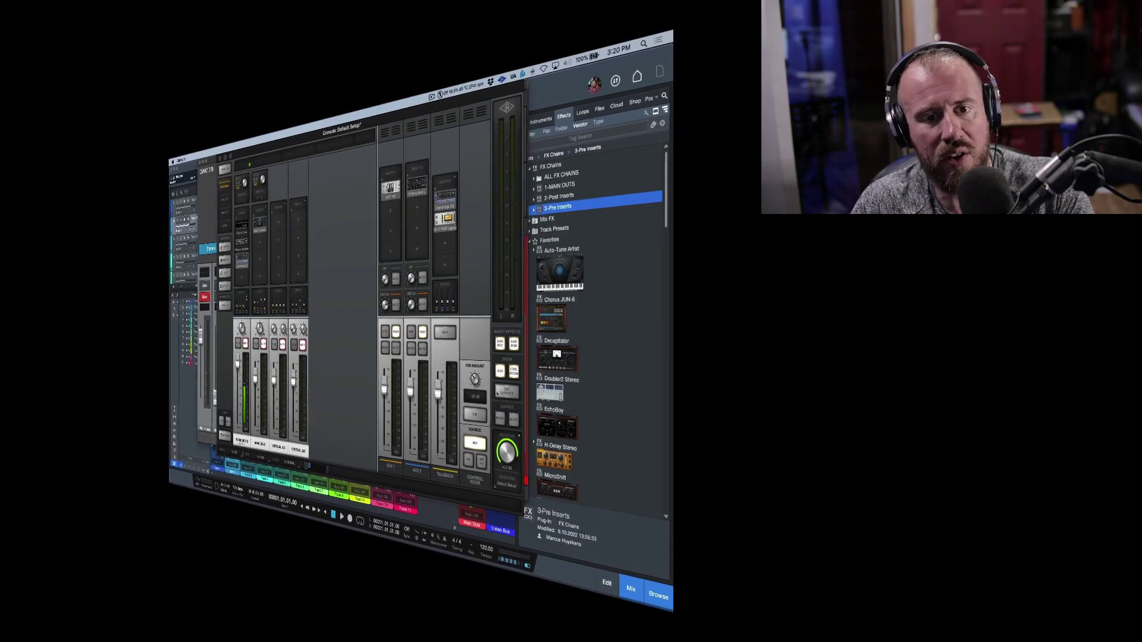
Step: Open the VIRTUAL 1/2 channel's fader panel in UA Console
{"action": "left_click", "coordinate": [280, 446]}
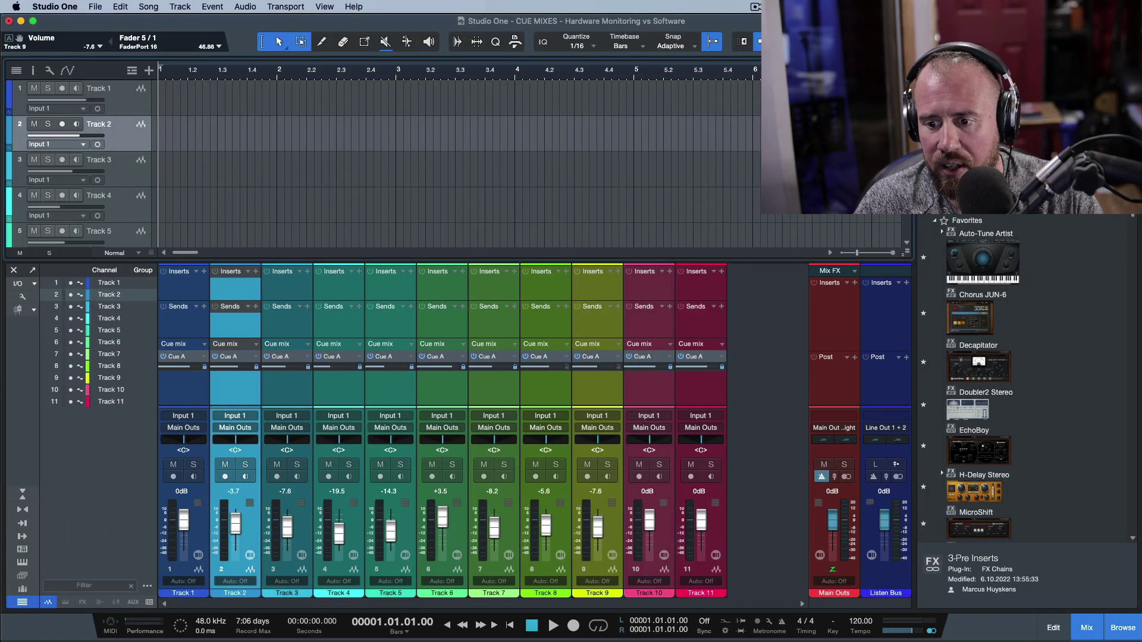
Step: Bring up the Apogee Control 2 mixer, shift it slightly left, then return to Studio One
{"action": "left_click", "coordinate": [743, 626]}
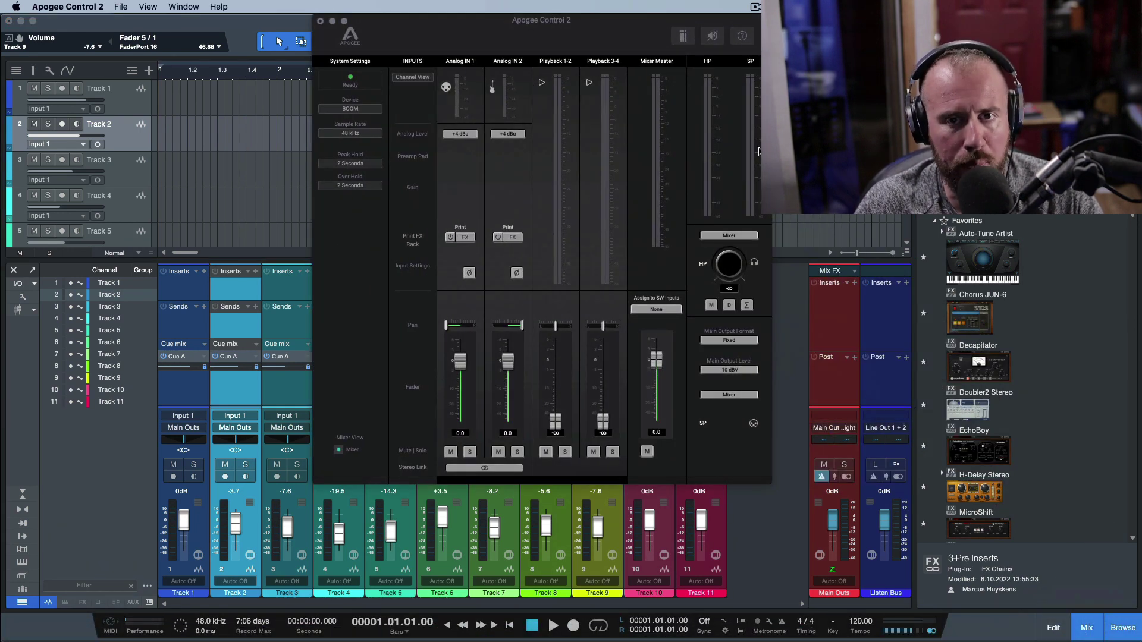
{"action": "left_click_drag", "start_coordinate": [625, 28], "coordinate": [619, 26]}
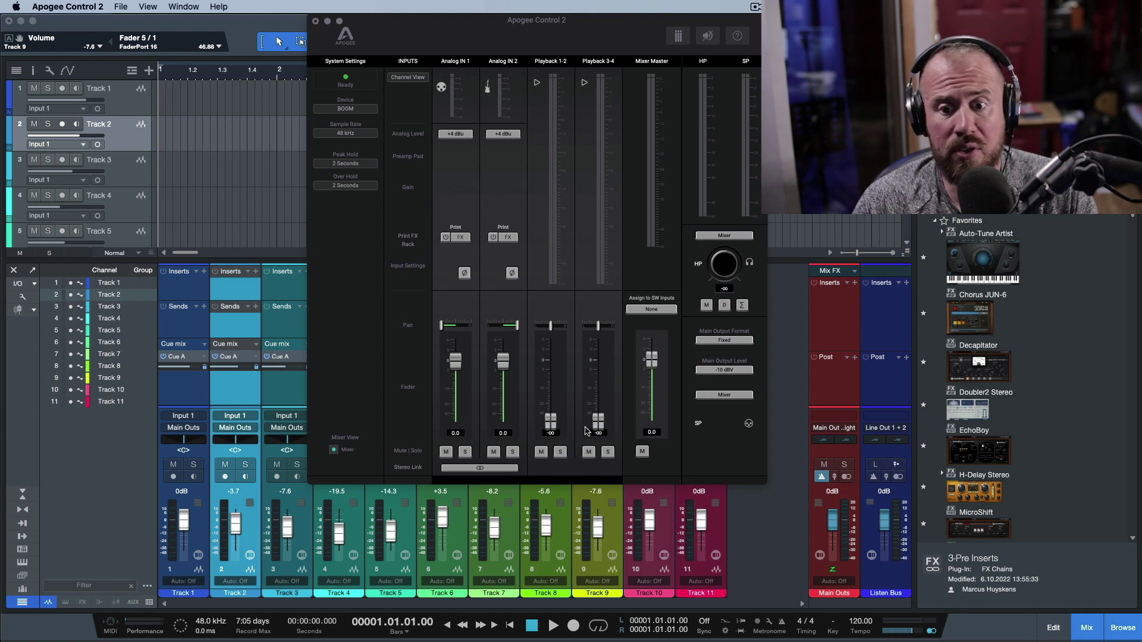
{"action": "left_click", "coordinate": [763, 549]}
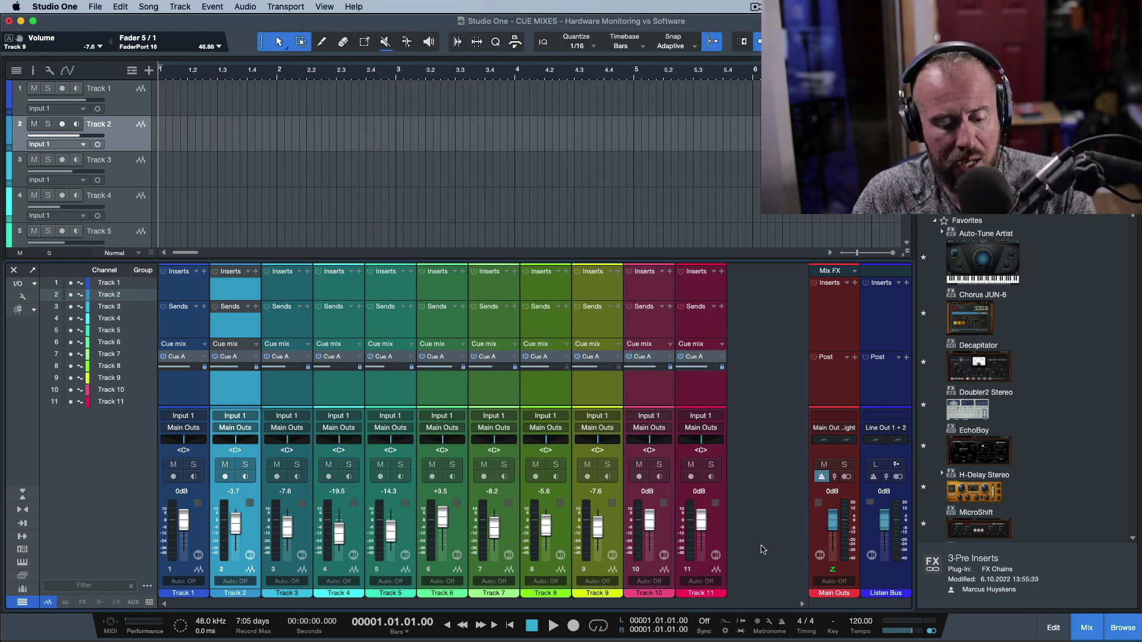
Step: Switch to Universal Control and view VO MIC's processing in the Streaming via Apogee mix
{"action": "key", "text": "super+Tab"}
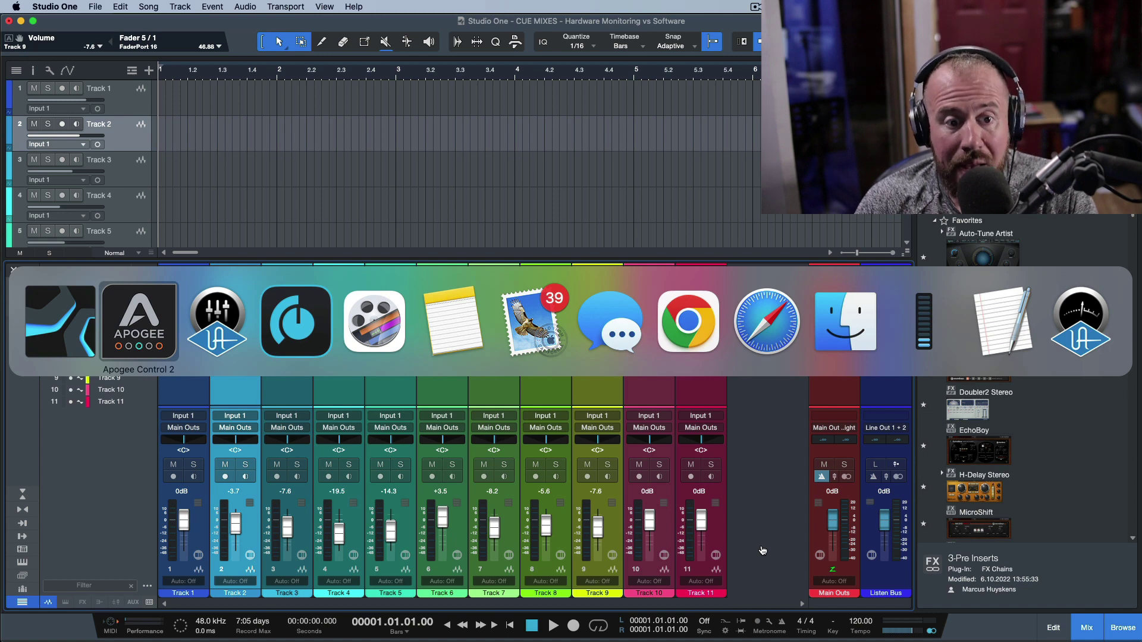
{"action": "key", "text": "super+Tab"}
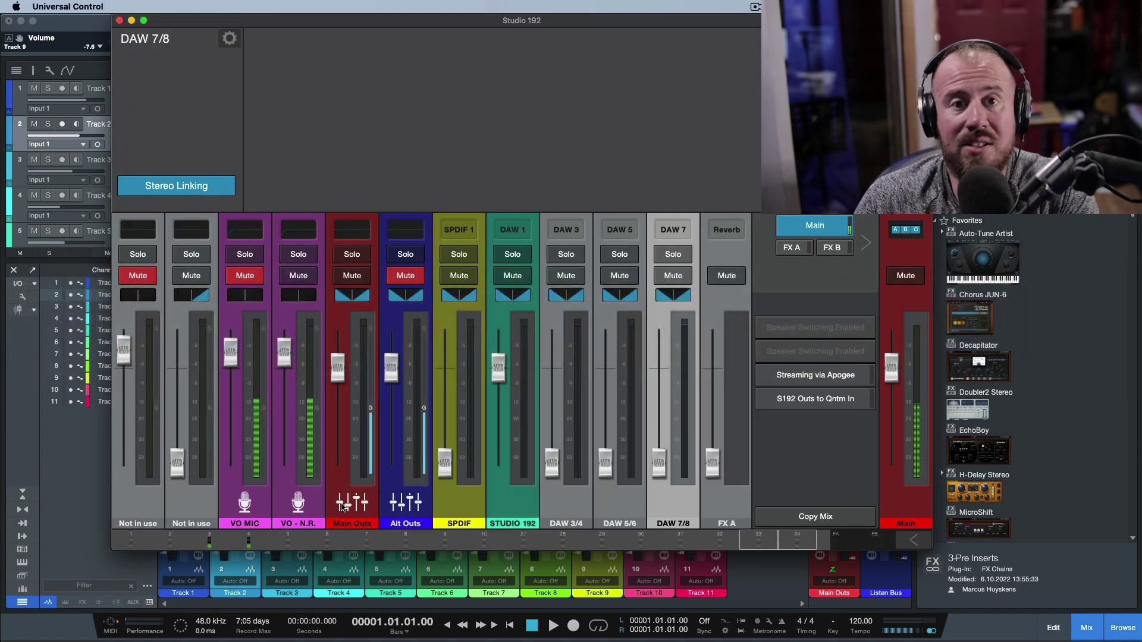
{"action": "left_click", "coordinate": [264, 502]}
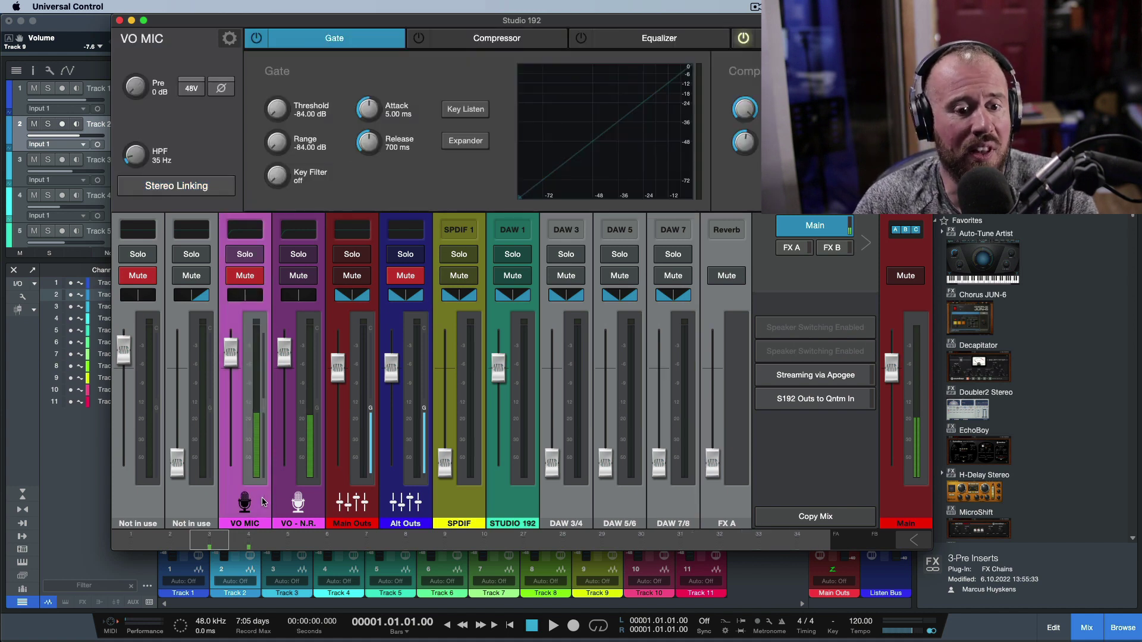
{"action": "left_click", "coordinate": [819, 375]}
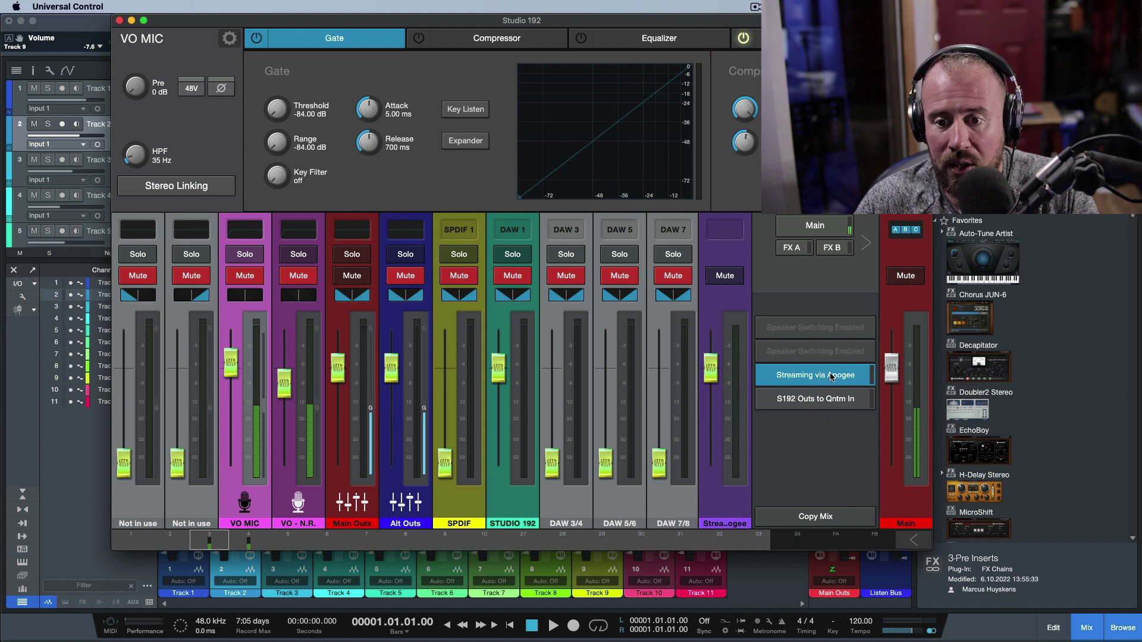
Step: Start copying the mix to S192 Outs to Qntm In, cancel, then hide Universal Control
{"action": "left_click", "coordinate": [808, 518]}
{"action": "left_click", "coordinate": [833, 399]}
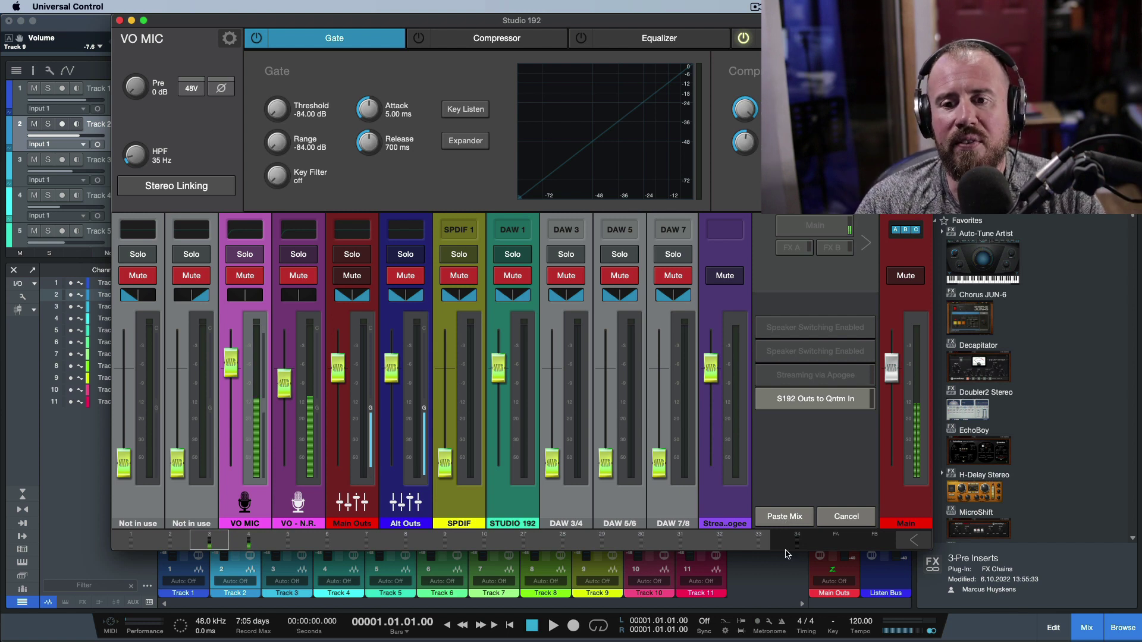
{"action": "left_click", "coordinate": [856, 515]}
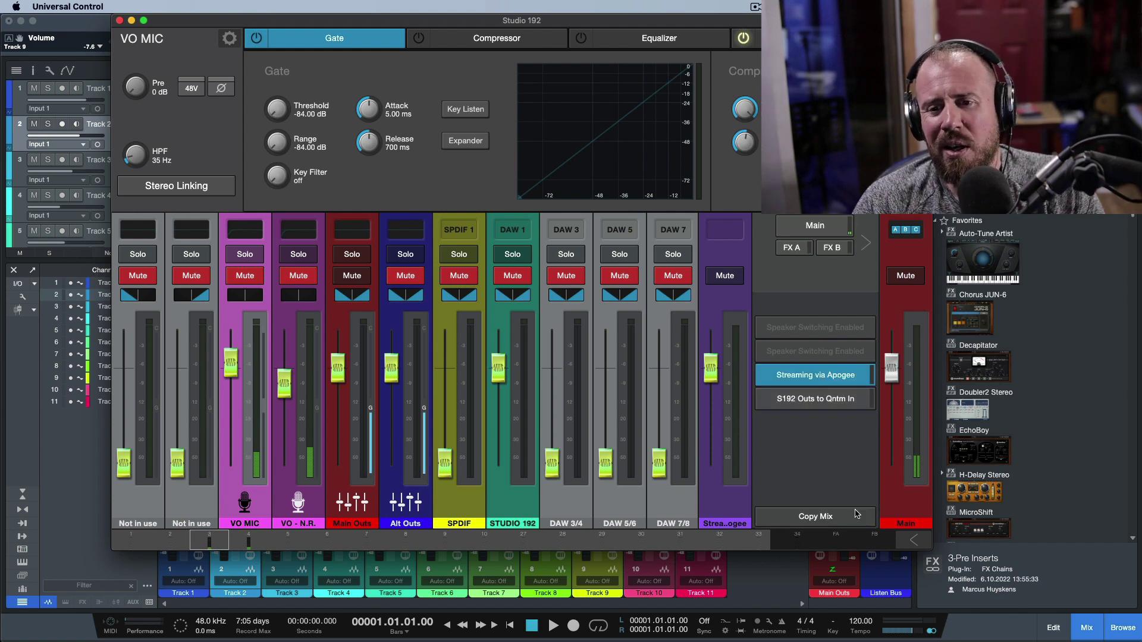
{"action": "left_click_drag", "start_coordinate": [821, 20], "coordinate": [332, 4]}
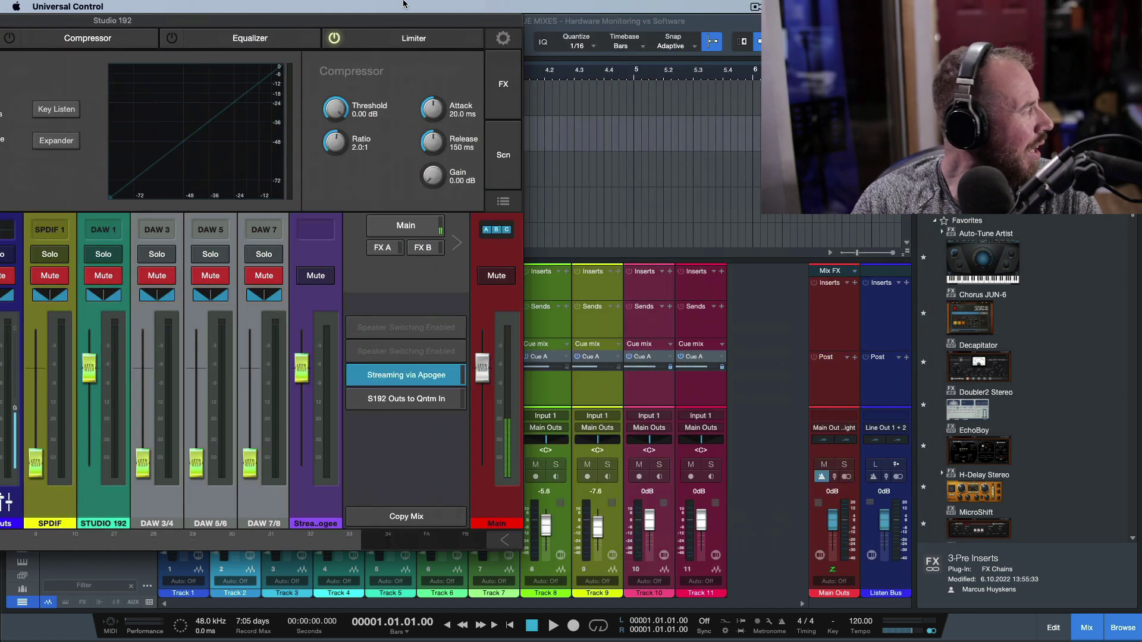
{"action": "key", "text": "super+w"}
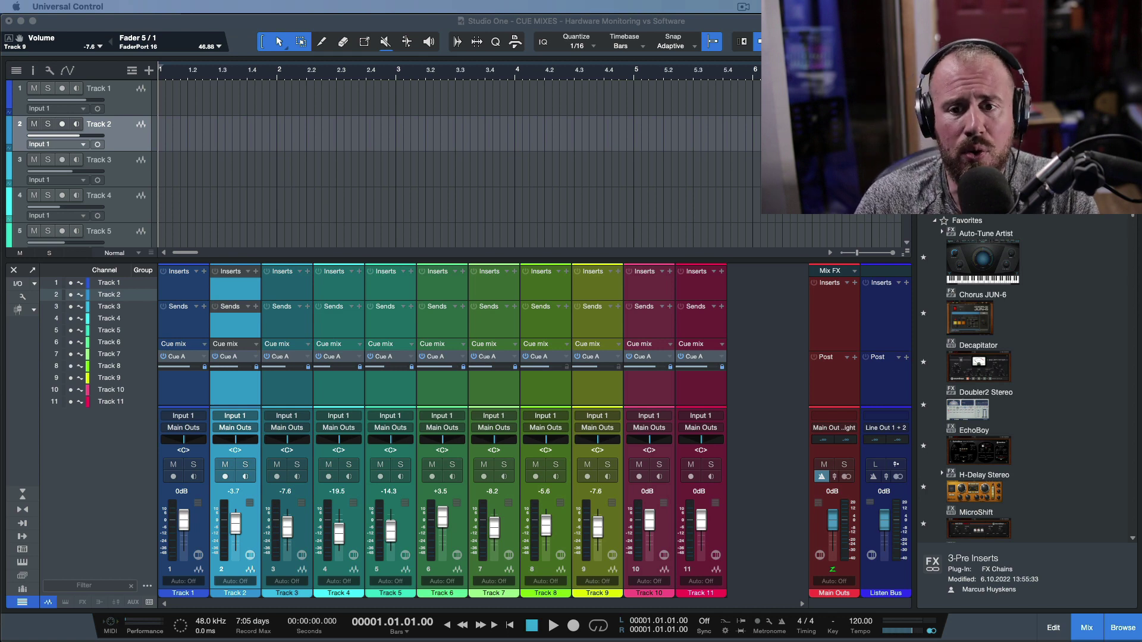
Step: Show Studio One's Audio Device preferences with the Quantum System at 32 samples and 48.0 kHz
{"action": "left_click", "coordinate": [744, 355]}
{"action": "key", "text": "super+comma"}
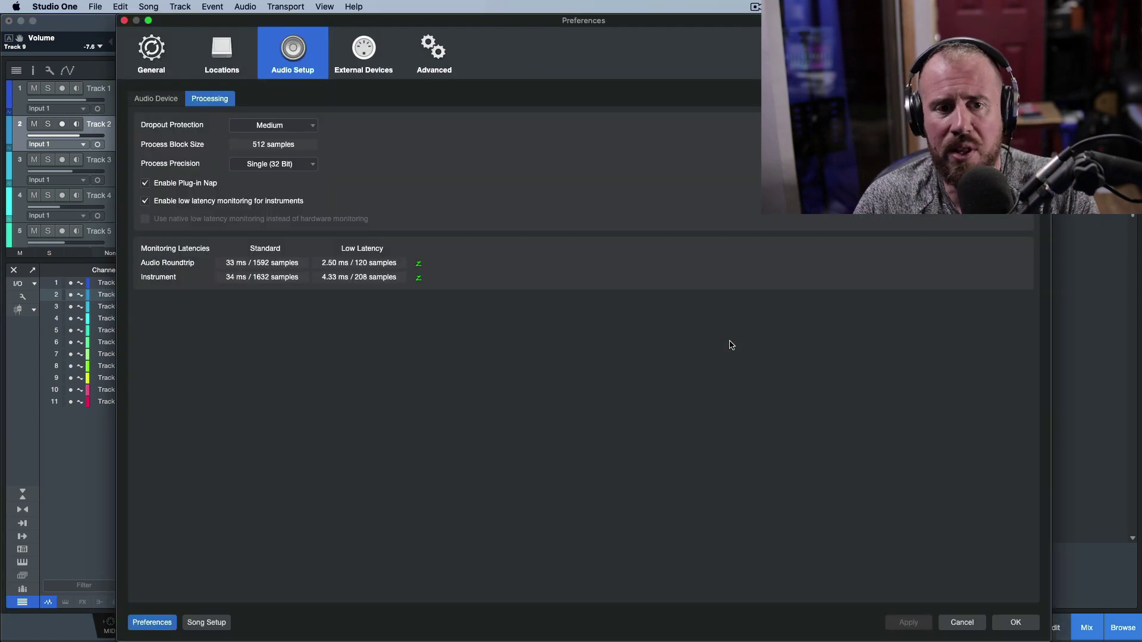
{"action": "left_click", "coordinate": [178, 101]}
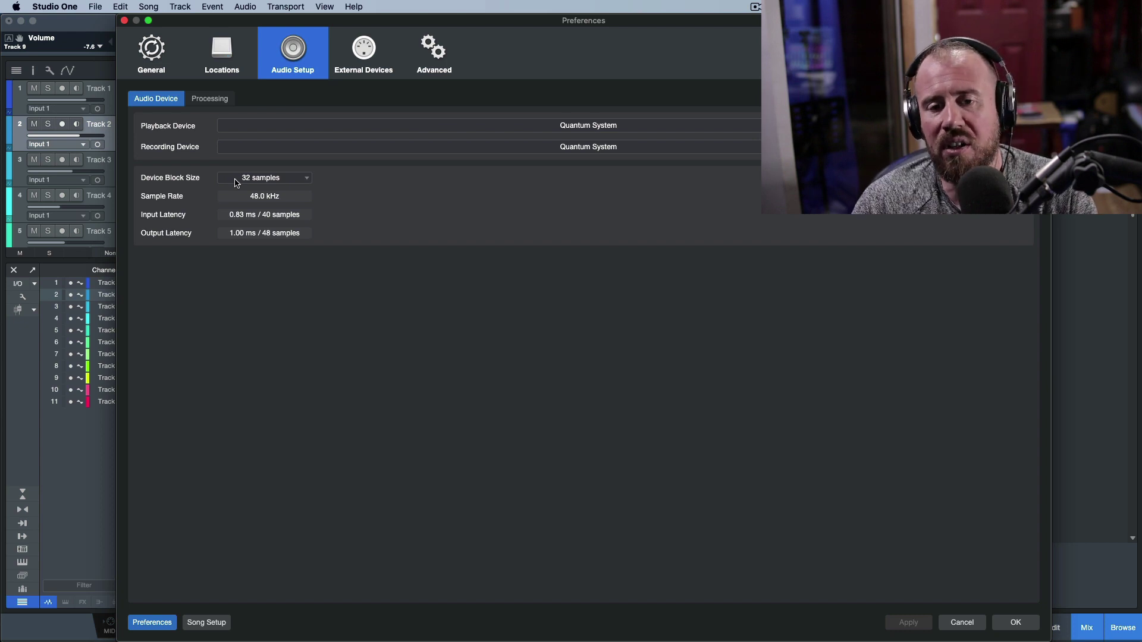
Step: Cancel the Preferences dialog to return to the mixer with its Cue A sends
{"action": "left_click", "coordinate": [962, 622]}
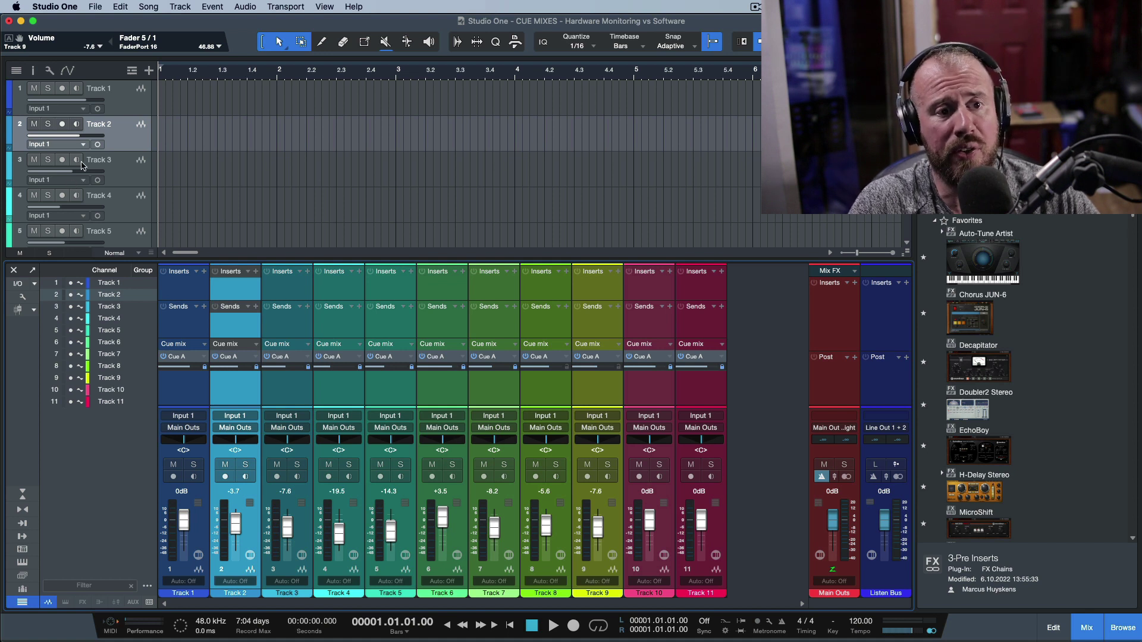
Step: Toggle Track 2's input monitoring on and back off, then record-arm and mute Track 2
{"action": "left_click", "coordinate": [76, 124]}
{"action": "left_click", "coordinate": [76, 124]}
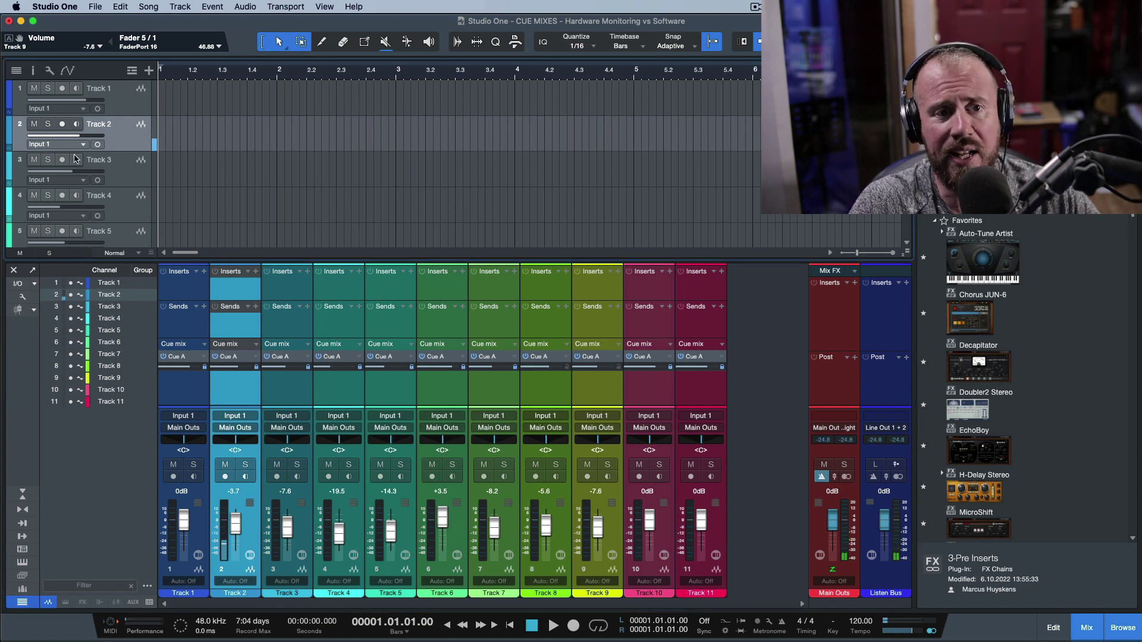
{"action": "left_click", "coordinate": [63, 126]}
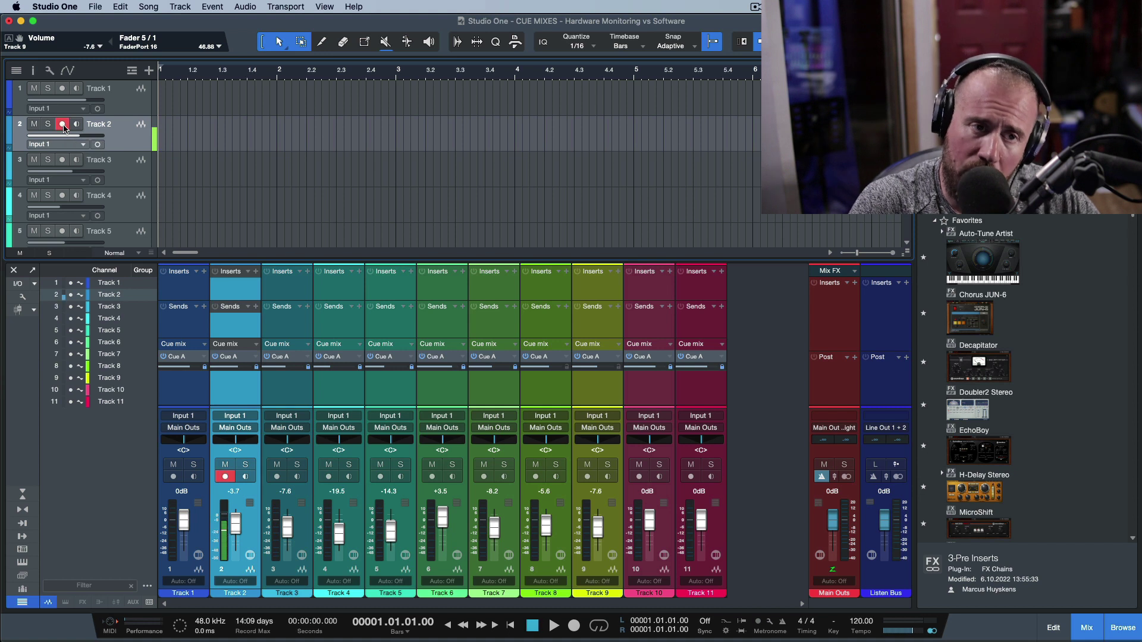
{"action": "left_click", "coordinate": [34, 125]}
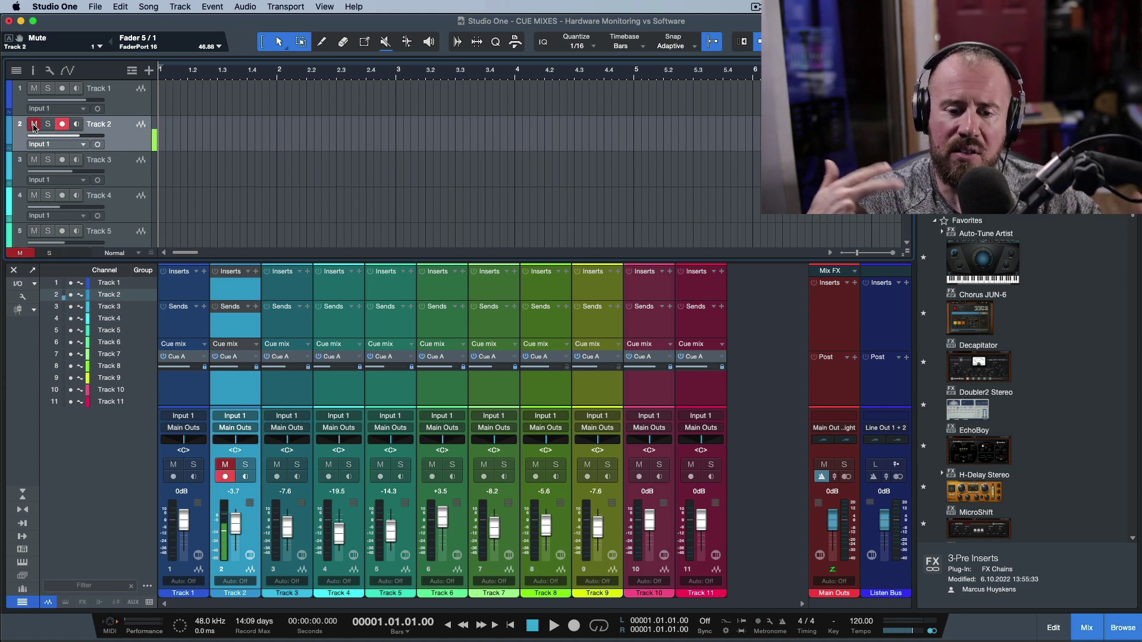